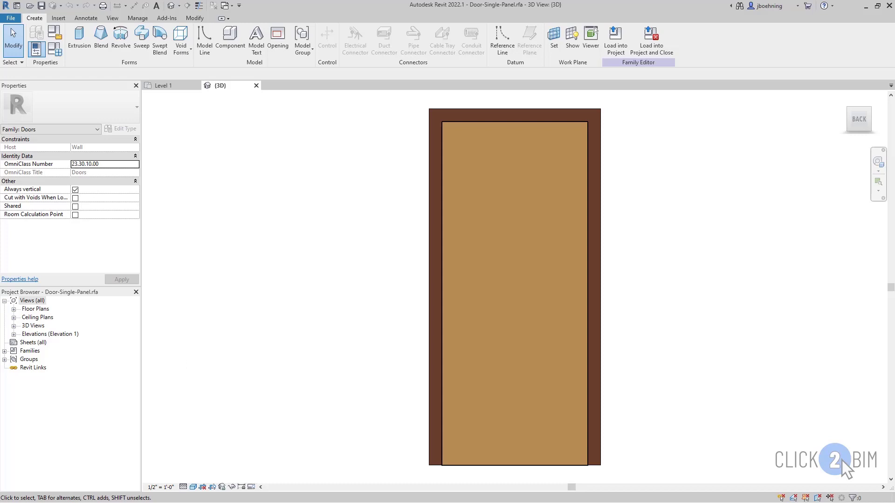
# Step: Switch to the Type Catalogs folder and open Door-Single-Panel.txt to review its comma-separated door sizes, closing it when finished
pyautogui.hotkey('alt', 'Tab')
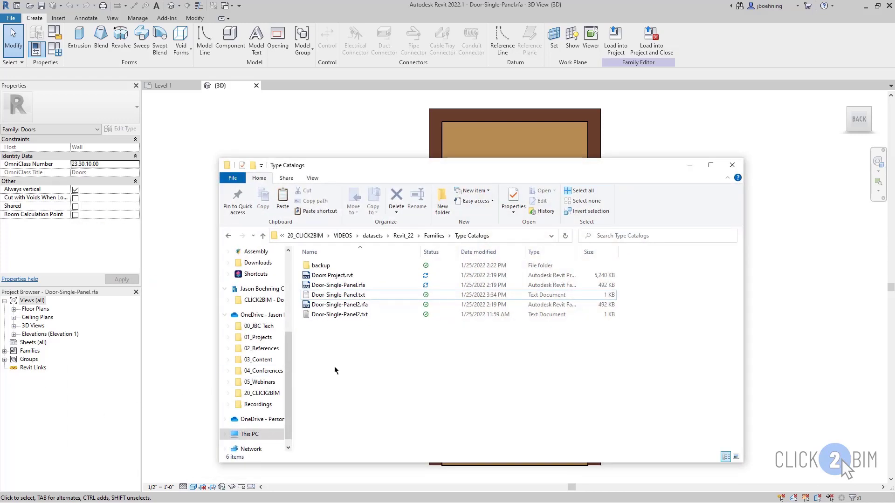
pyautogui.click(380, 295)
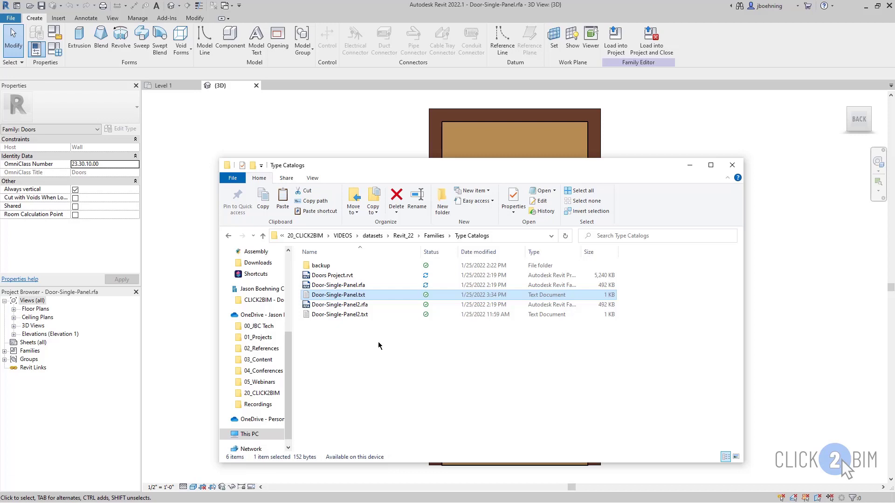
pyautogui.doubleClick(347, 295)
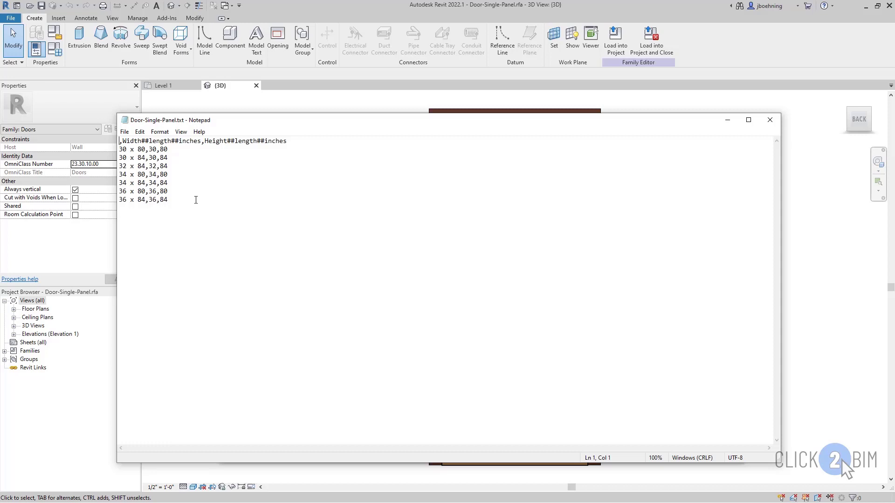
pyautogui.click(770, 120)
# Step: Rename Door-Single-Panel.txt to Door-Single-Panel.csv and accept the file extension change
pyautogui.click(372, 295)
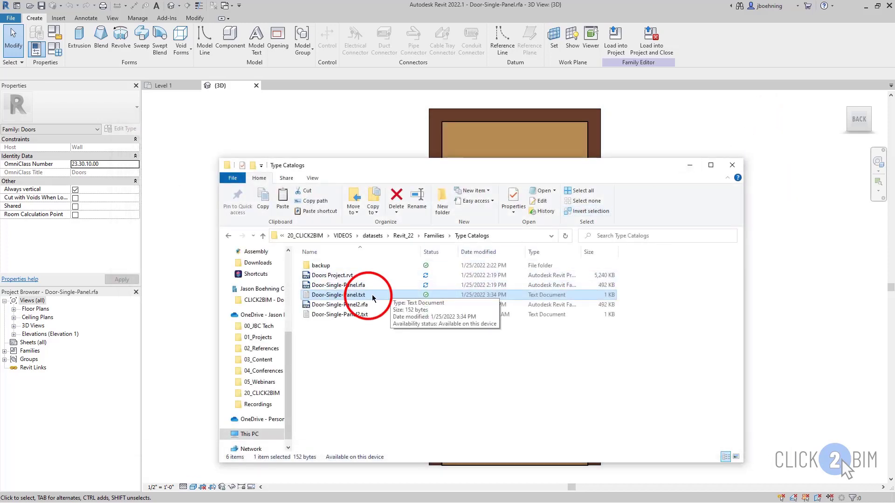
pyautogui.click(369, 297)
pyautogui.click(369, 296)
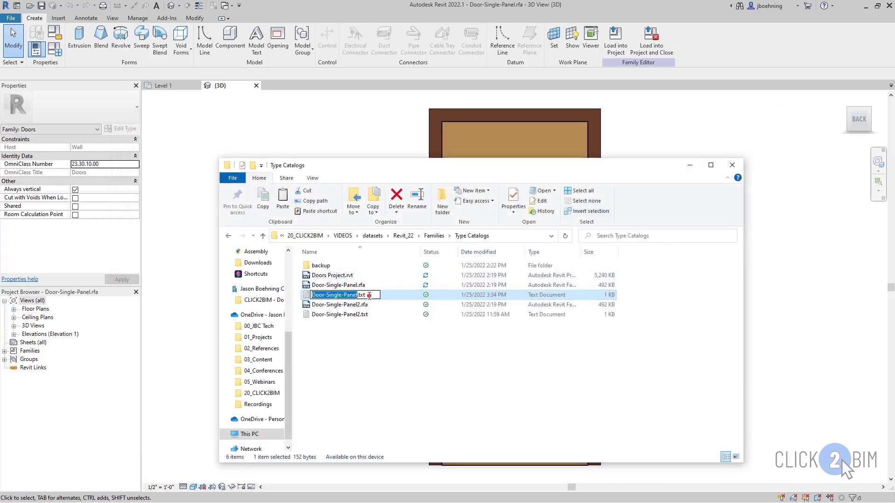
pyautogui.press('BackSpace')
pyautogui.press('BackSpace')
pyautogui.press('BackSpace')
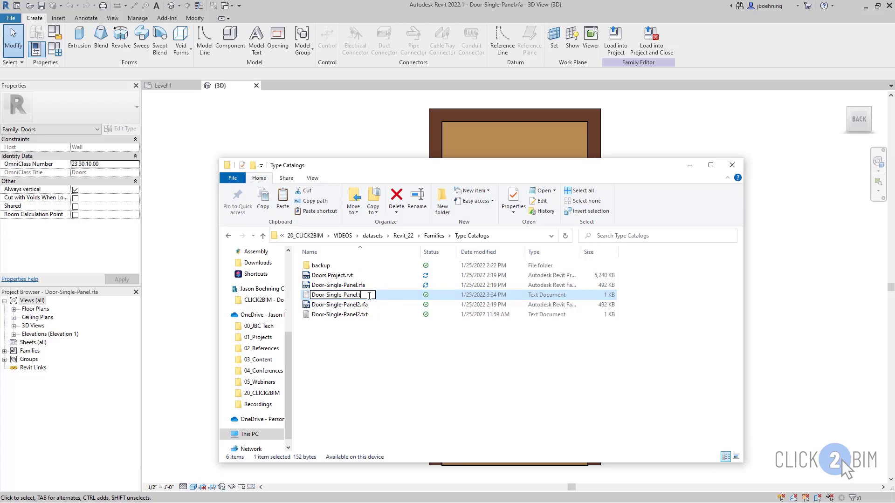
pyautogui.write('csv')
pyautogui.press('Return')
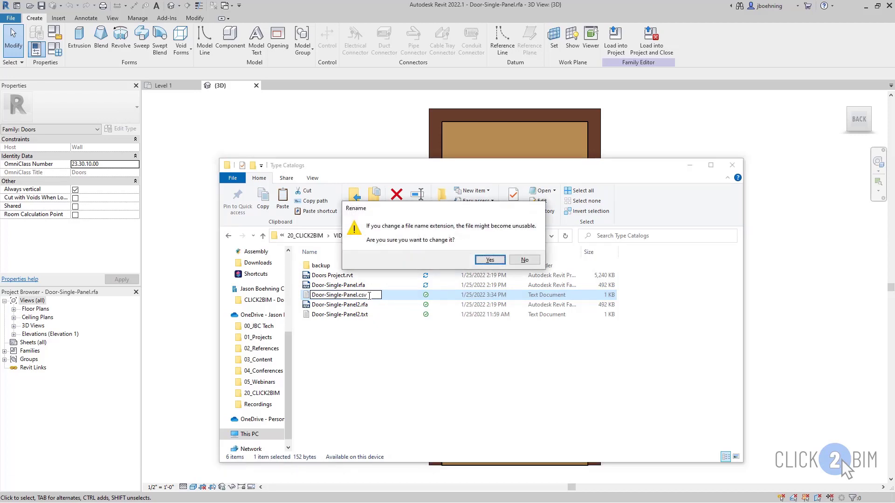
pyautogui.click(494, 262)
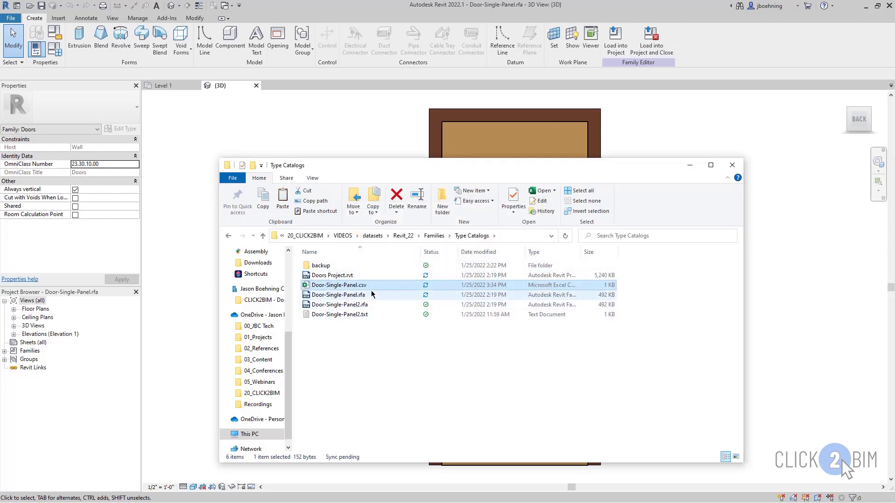
# Step: Open Door-Single-Panel.csv in Excel to check its rows and columns, and close the workbook
pyautogui.doubleClick(368, 287)
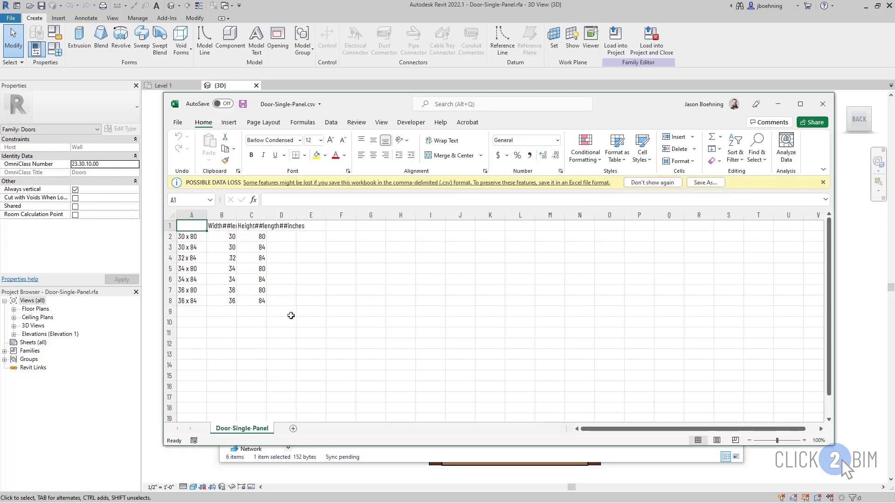
pyautogui.click(823, 104)
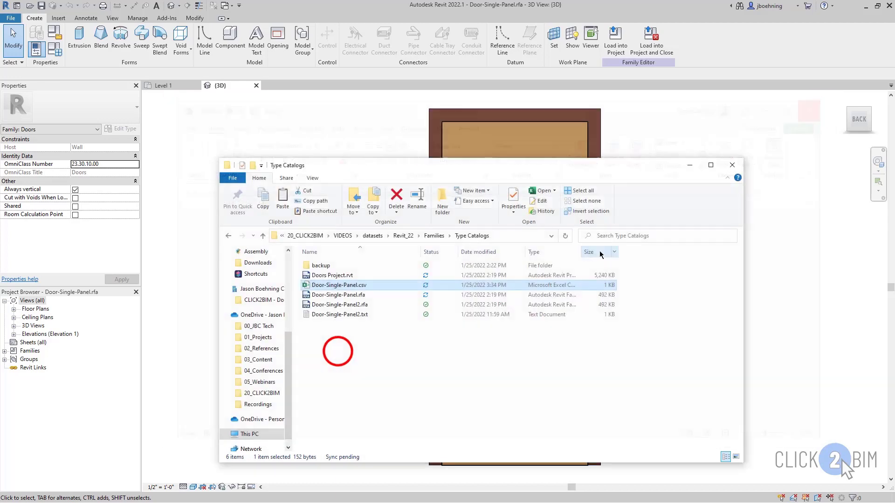
pyautogui.click(337, 355)
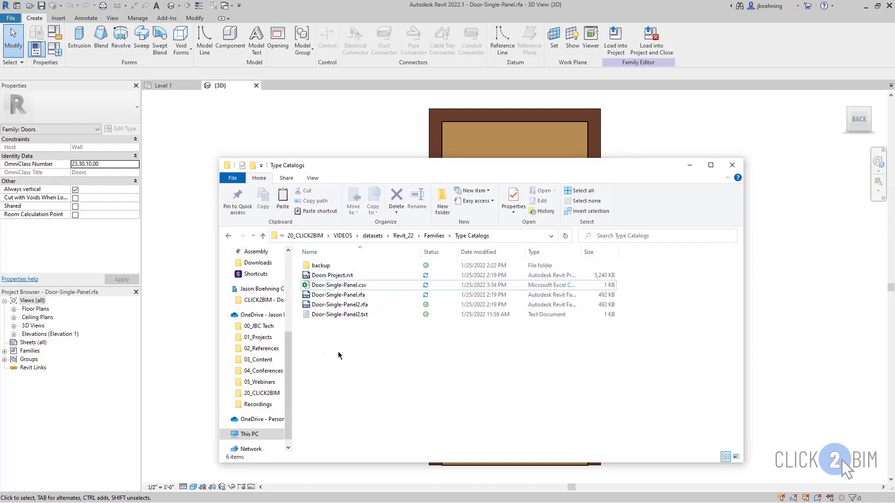
# Step: Open Door-Single-Panel2.txt to examine the inch marks in the type names, and close the file
pyautogui.doubleClick(338, 315)
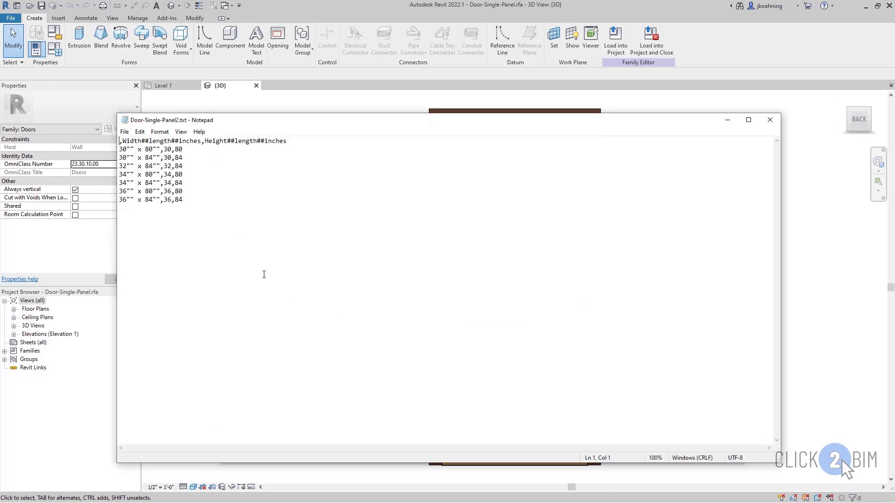
pyautogui.click(133, 199)
pyautogui.moveTo(133, 199); pyautogui.dragTo(130, 199)
pyautogui.click(129, 199)
pyautogui.click(770, 119)
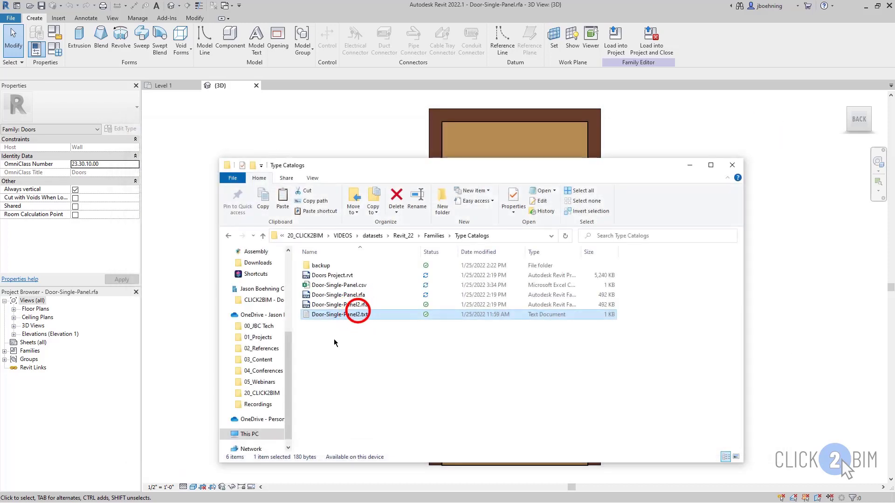
# Step: Rename Door-Single-Panel2.txt to Door-Single-Panel2.csv and accept the file extension change
pyautogui.click(359, 314)
pyautogui.click(373, 314)
pyautogui.click(373, 314)
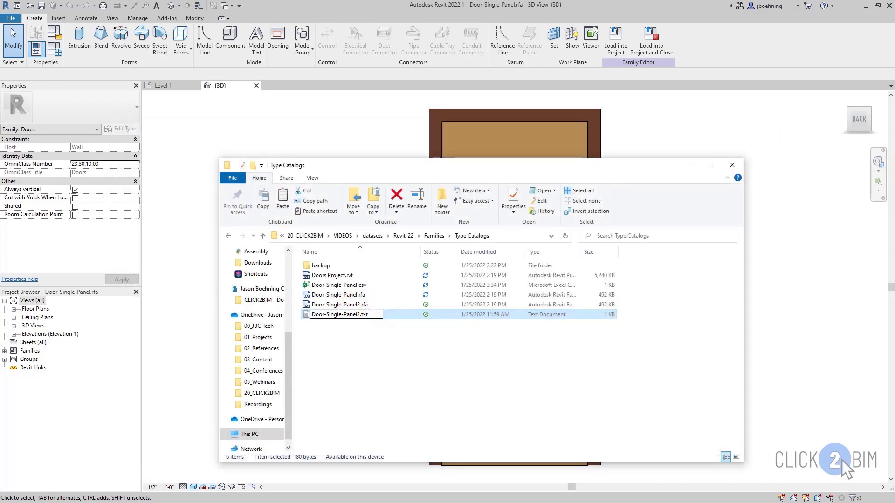
pyautogui.press('BackSpace')
pyautogui.press('BackSpace')
pyautogui.press('BackSpace')
pyautogui.write('csv')
pyautogui.press('Return')
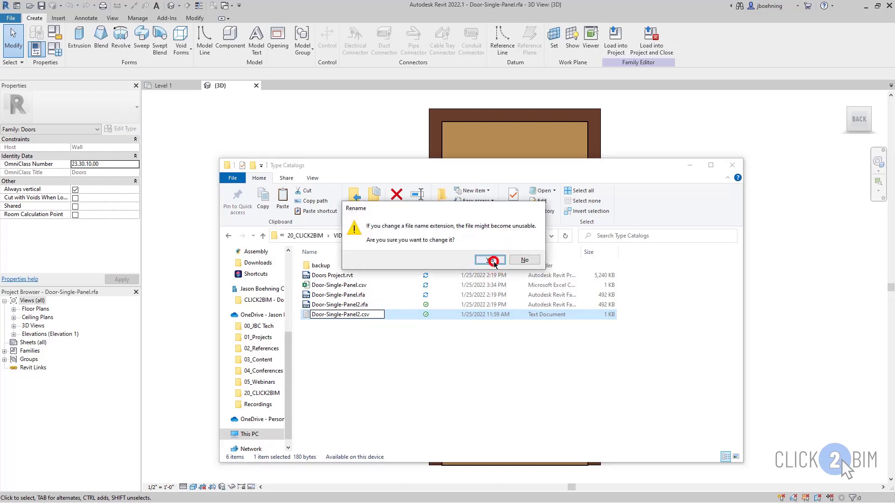
pyautogui.click(490, 259)
# Step: Open Door-Single-Panel2.csv in Excel, save it in its current CSV format and close it
pyautogui.doubleClick(359, 309)
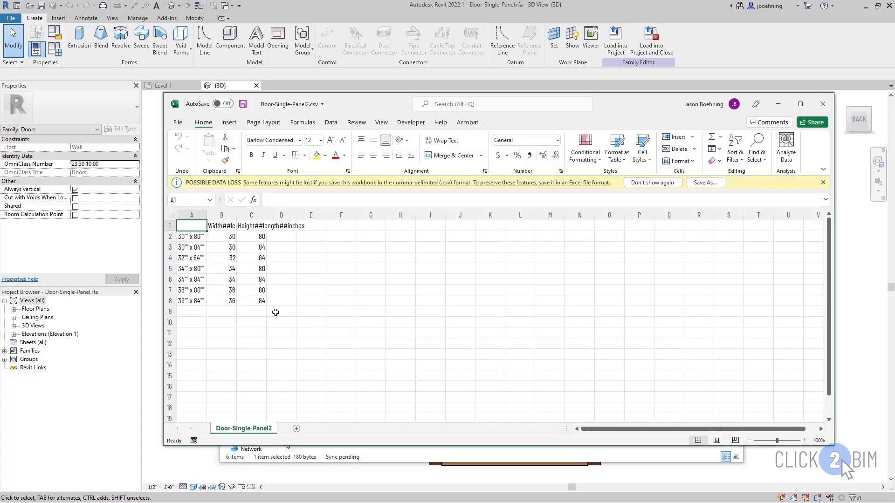
pyautogui.click(243, 104)
pyautogui.click(823, 104)
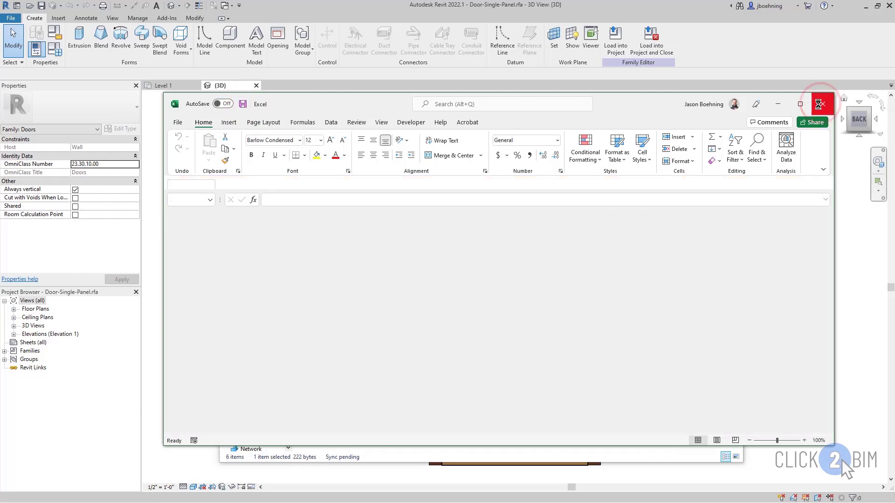
# Step: Rename Door-Single-Panel2.csv back to Door-Single-Panel2.txt and accept the file extension change
pyautogui.click(367, 306)
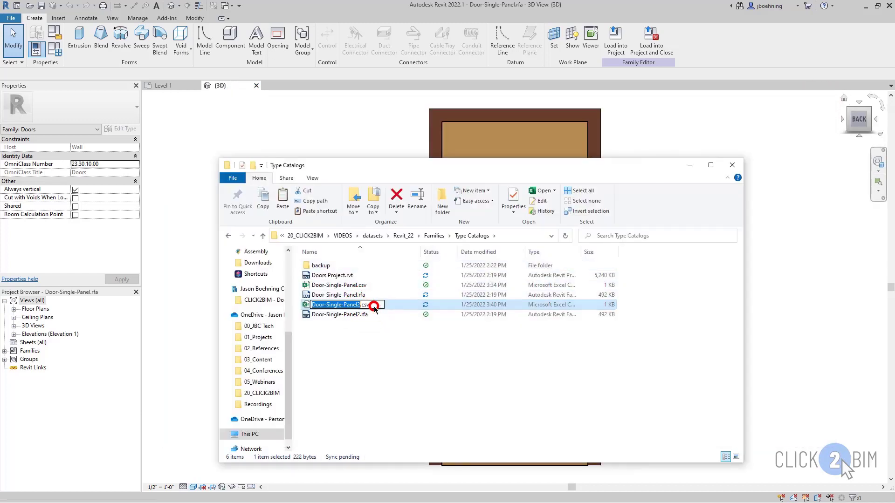
pyautogui.click(374, 306)
pyautogui.press('BackSpace')
pyautogui.press('BackSpace')
pyautogui.press('BackSpace')
pyautogui.write('txt')
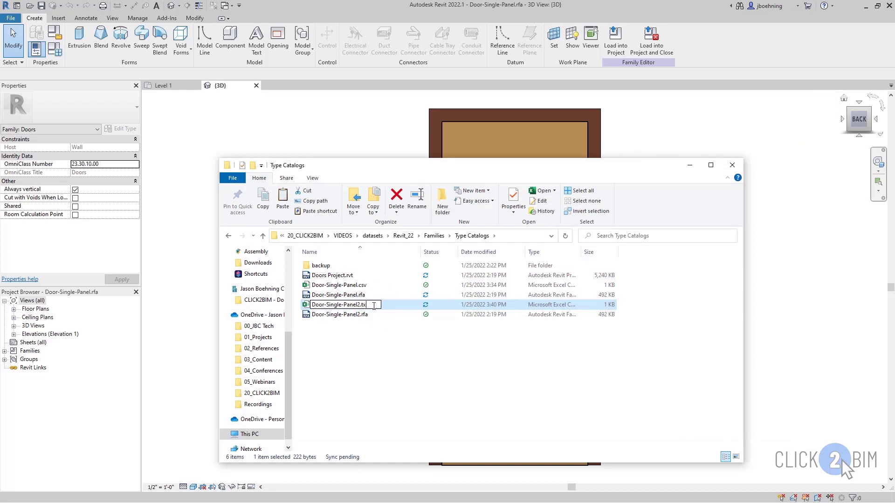
pyautogui.press('Return')
pyautogui.click(485, 260)
# Step: Open Door-Single-Panel2.txt in Notepad to examine the quotation marks in the type names, and close it
pyautogui.click(351, 322)
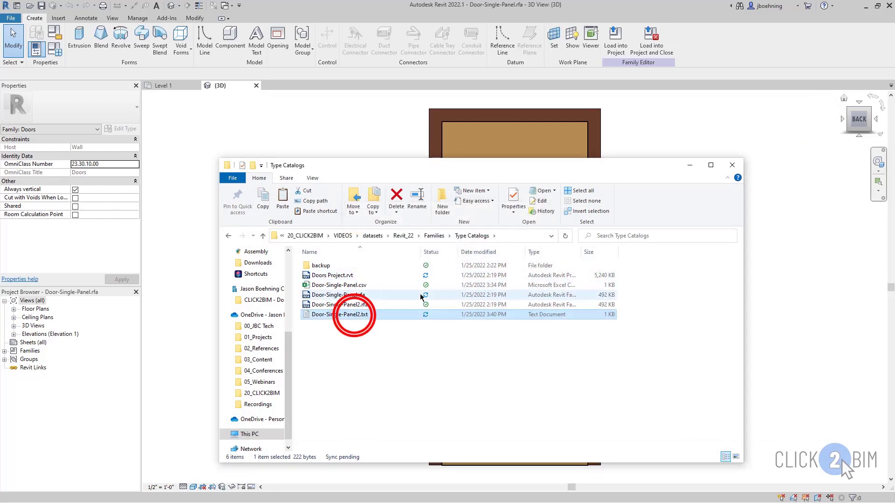
pyautogui.doubleClick(351, 322)
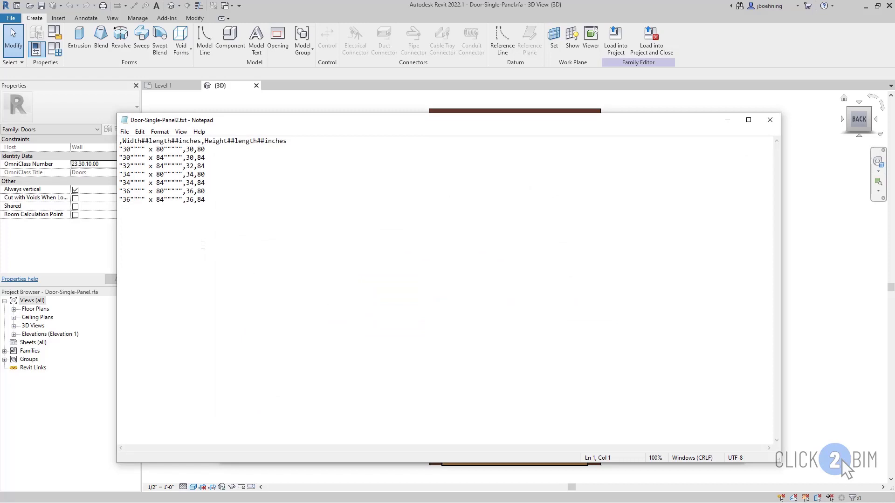
pyautogui.moveTo(130, 201); pyautogui.dragTo(181, 197)
pyautogui.click(227, 199)
pyautogui.click(770, 119)
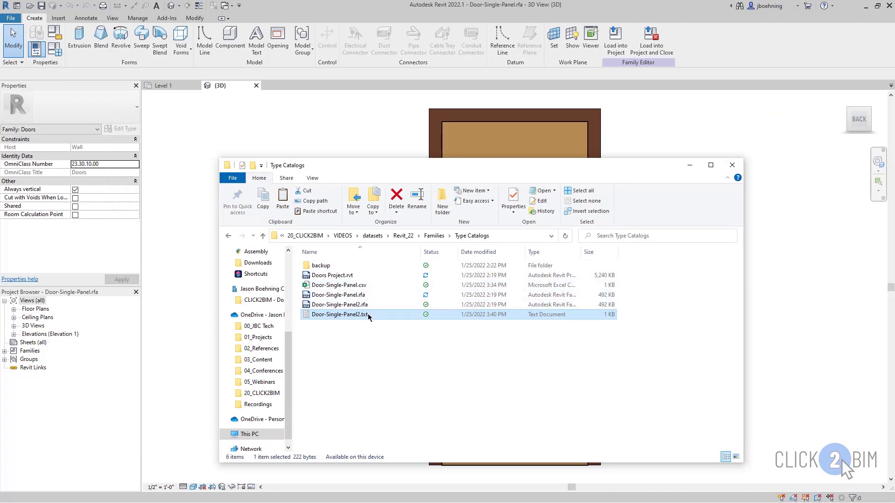
# Step: Open Door-Single-Panel2.txt in Notepad++ and replace every run of five quotation marks with two
pyautogui.rightClick(347, 316)
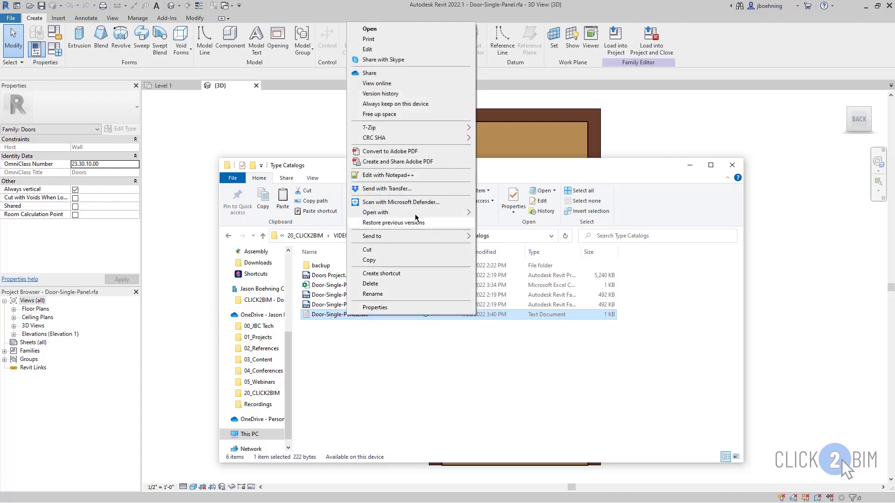
pyautogui.click(421, 179)
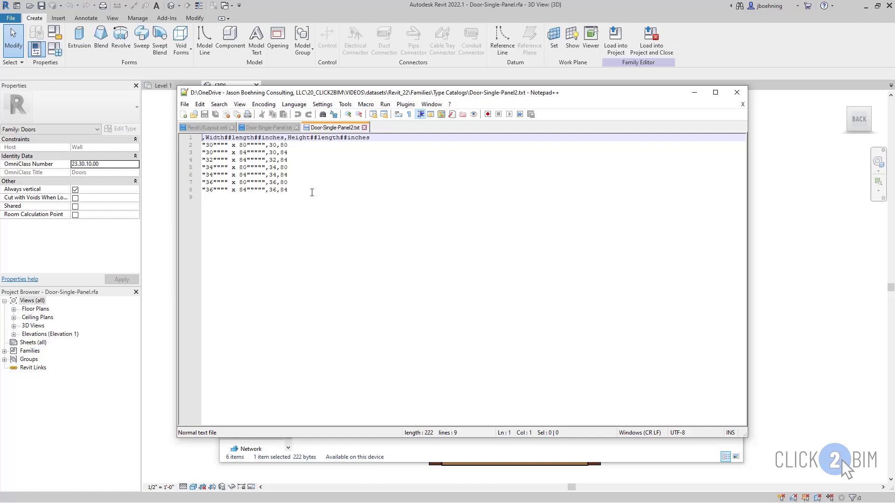
pyautogui.click(333, 117)
pyautogui.click(402, 223)
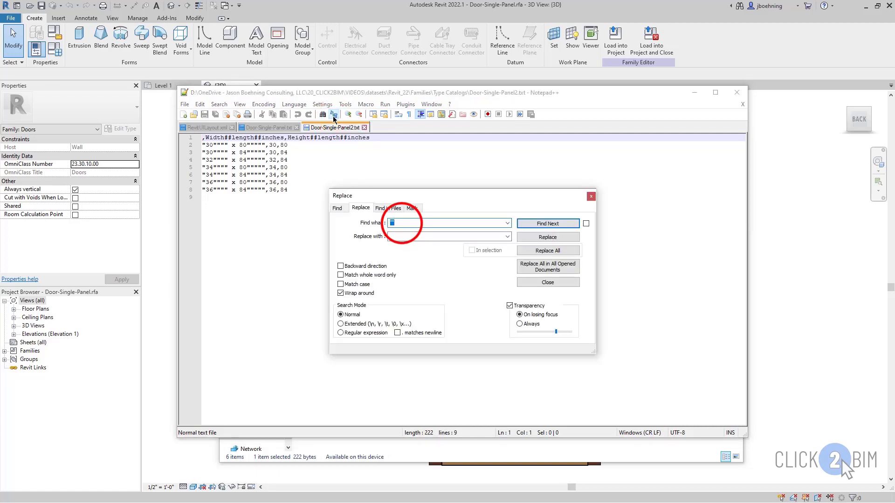
pyautogui.doubleClick(402, 223)
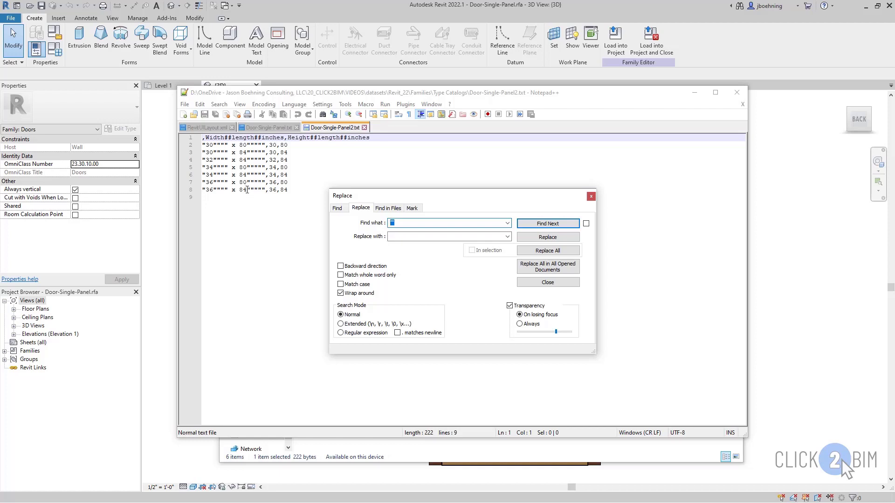
pyautogui.click(397, 223)
pyautogui.click(410, 236)
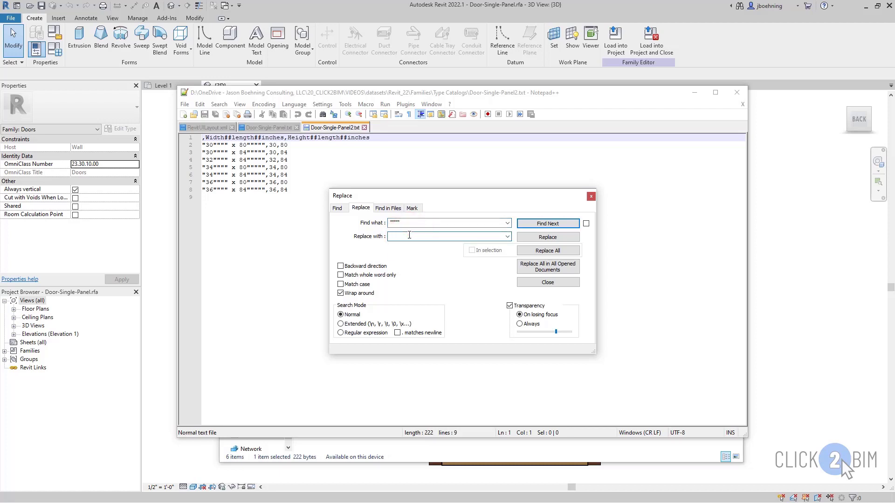
pyautogui.click(539, 252)
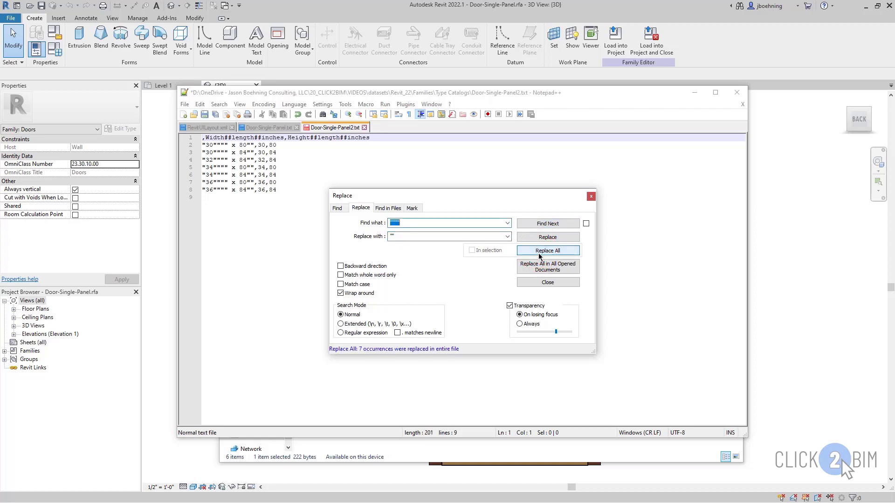
# Step: Replace all triple quotation marks in the file with double ones, running the replacement twice
pyautogui.doubleClick(408, 224)
pyautogui.click(407, 224)
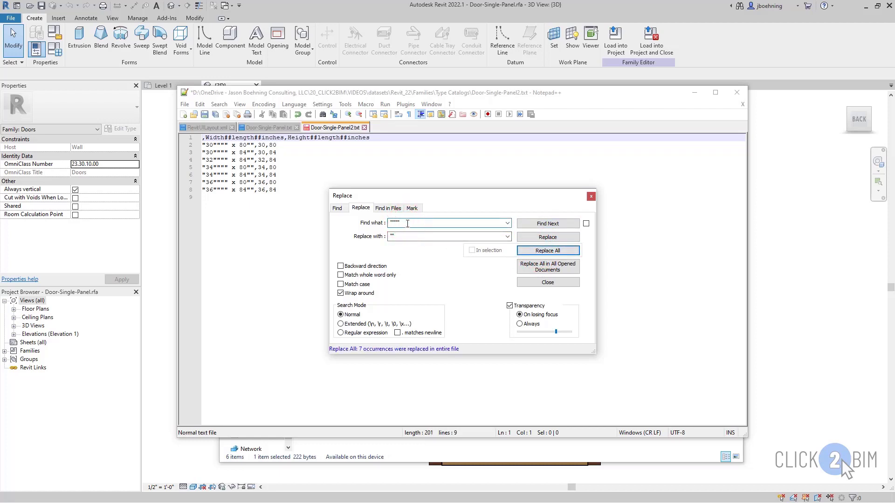
pyautogui.click(533, 251)
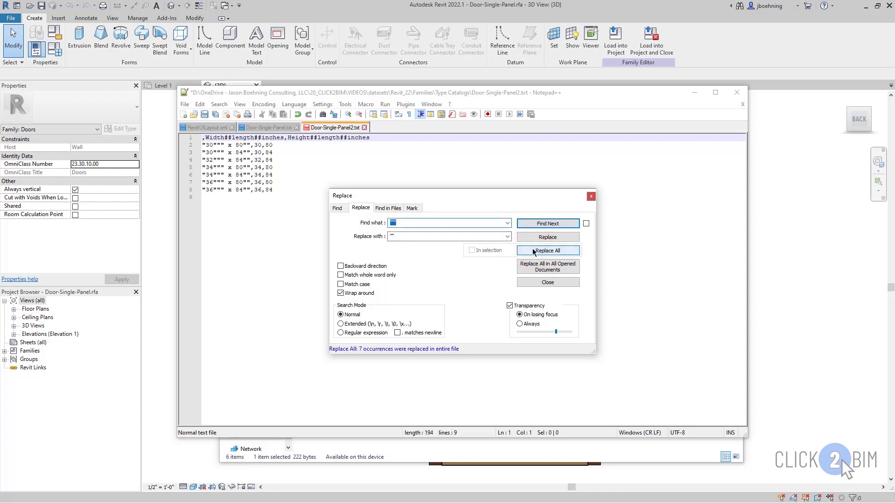
pyautogui.click(406, 222)
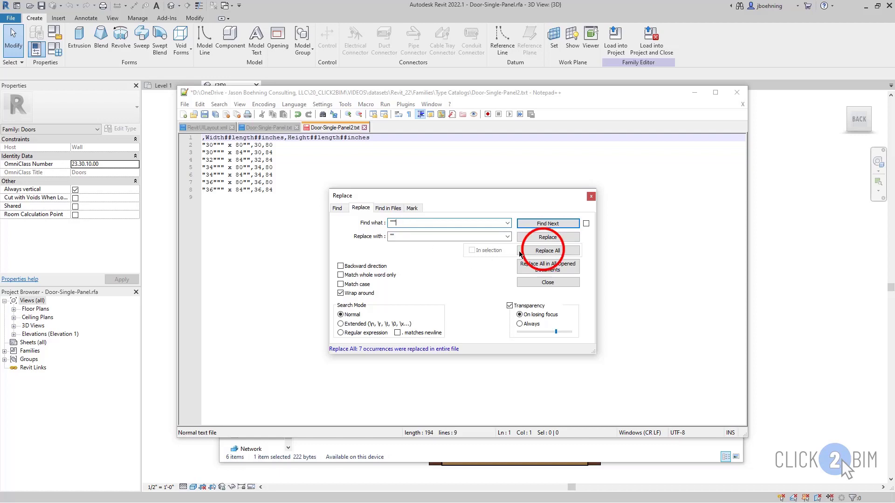
pyautogui.click(543, 251)
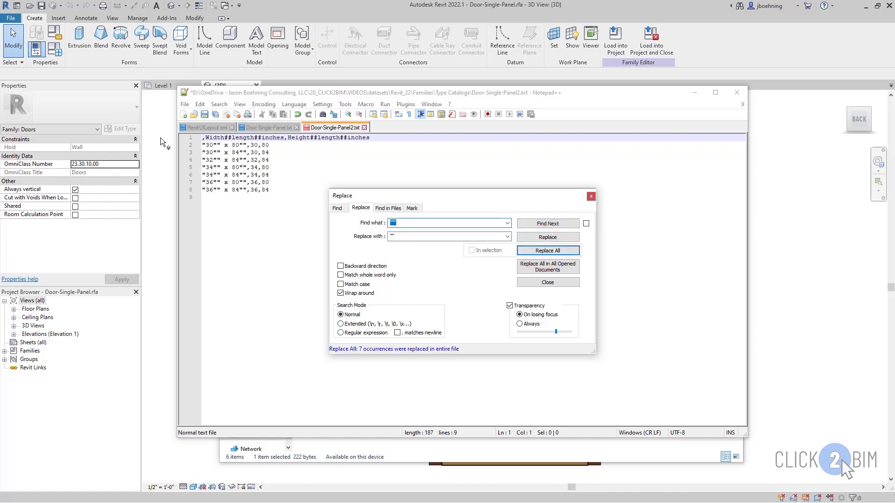
# Step: Remove the leading quotation mark from each type name by replacing every "3 with 3, and close the Replace dialog
pyautogui.click(405, 223)
pyautogui.write('"')
pyautogui.doubleClick(400, 236)
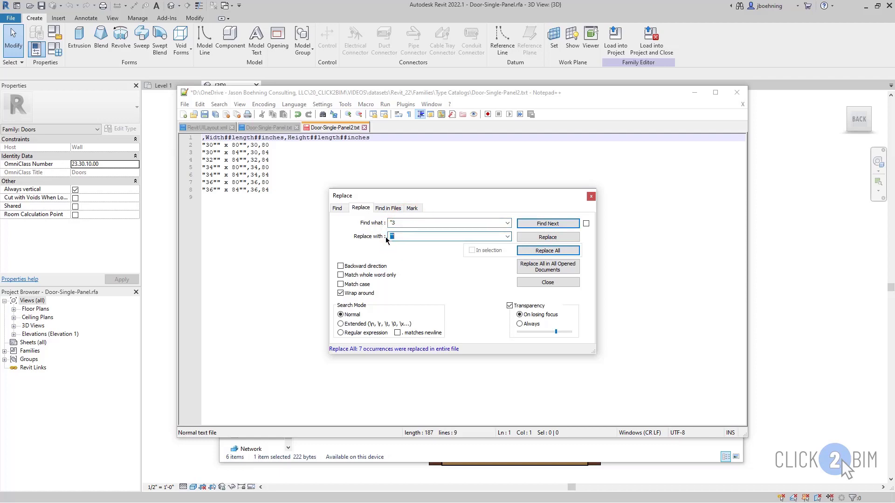
pyautogui.click(566, 250)
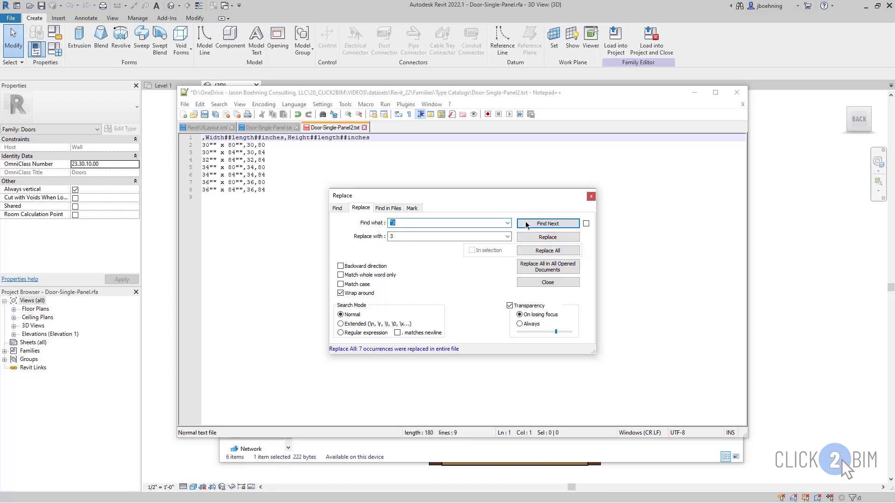
pyautogui.click(549, 282)
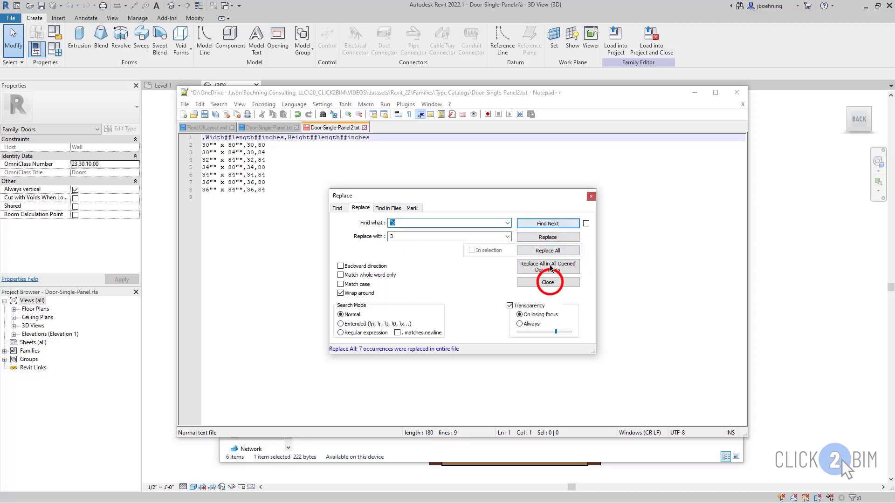
# Step: Save Door-Single-Panel2.txt, close Notepad++, and open the file in Notepad to check the type names' quotation marks before closing it
pyautogui.click(205, 115)
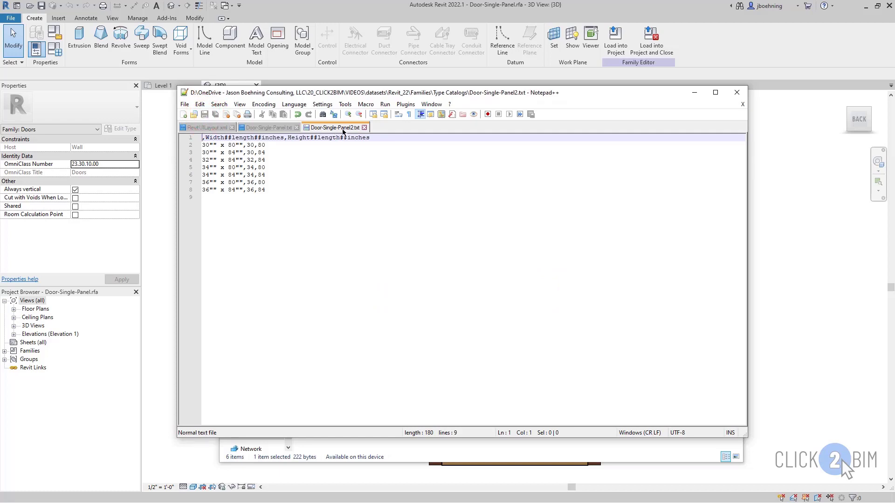
pyautogui.click(737, 92)
pyautogui.click(341, 340)
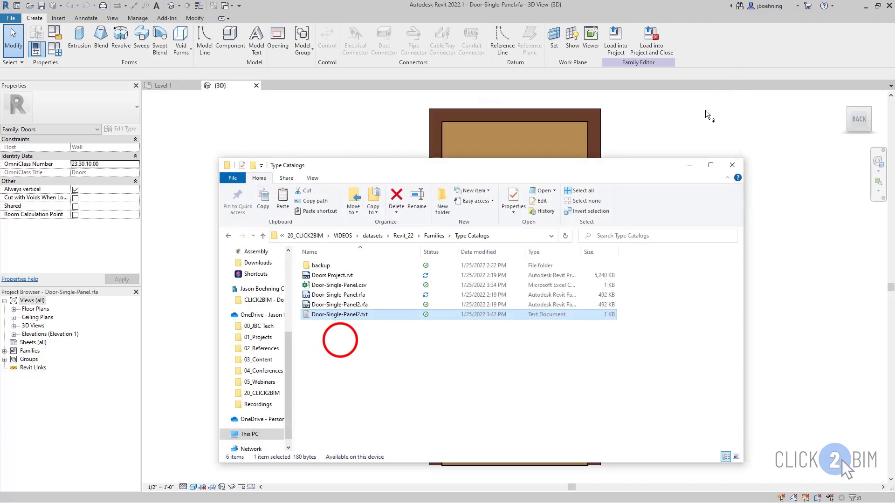
pyautogui.doubleClick(337, 314)
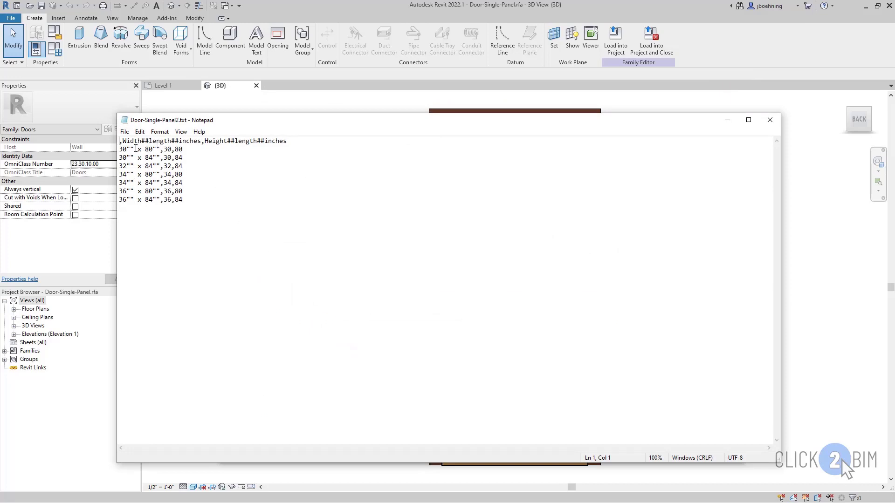
pyautogui.click(770, 122)
pyautogui.click(362, 334)
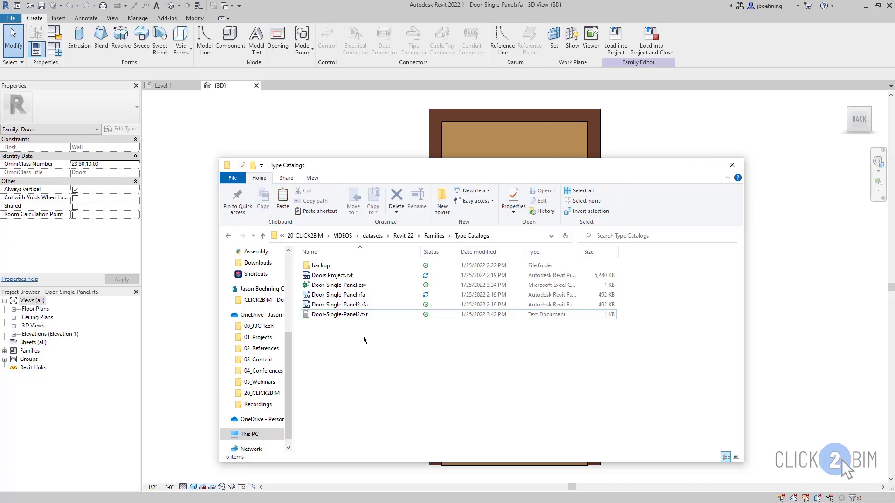
# Step: Open Door-Single-Panel.csv in Excel and widen the Width and Height columns to fit their headers
pyautogui.click(363, 285)
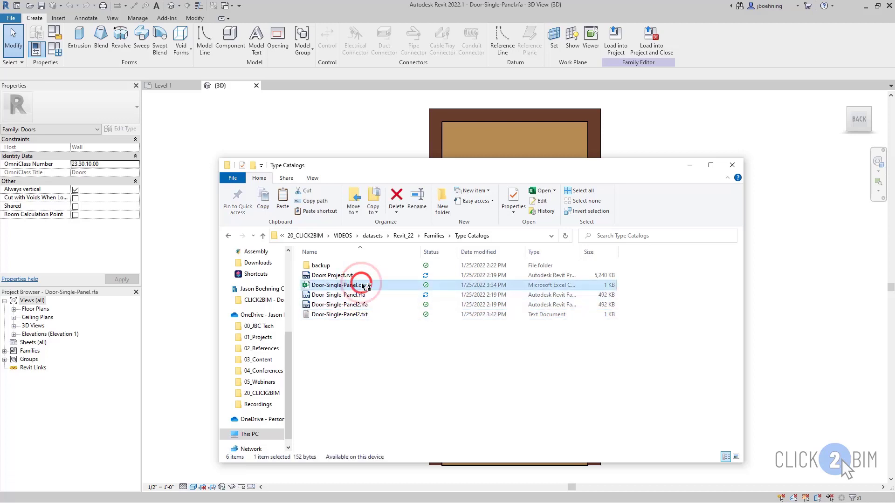
pyautogui.doubleClick(363, 285)
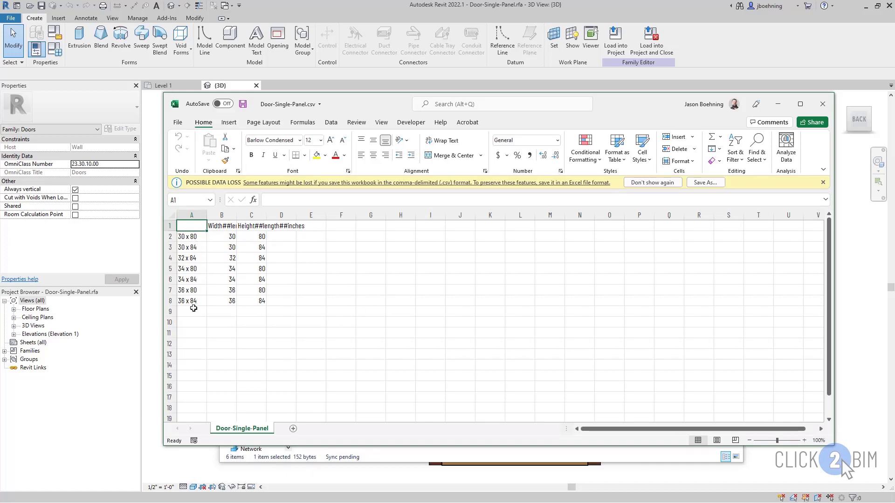
pyautogui.doubleClick(236, 215)
pyautogui.click(295, 215)
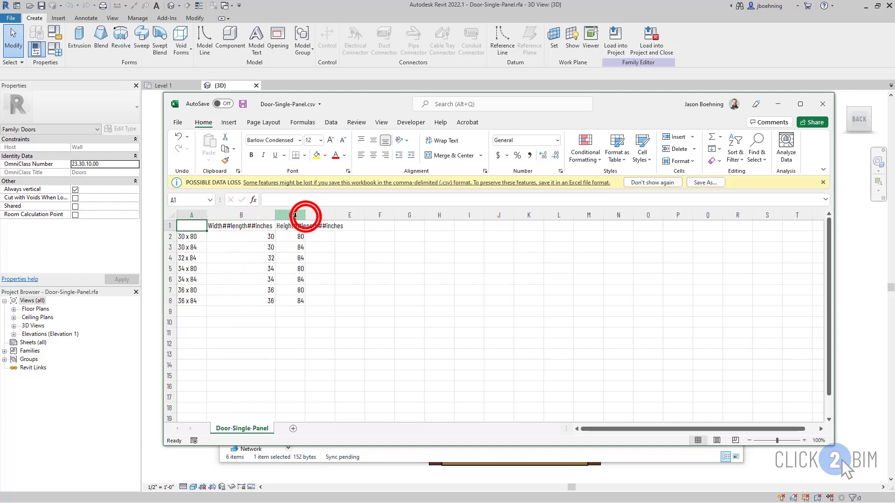
pyautogui.doubleClick(306, 215)
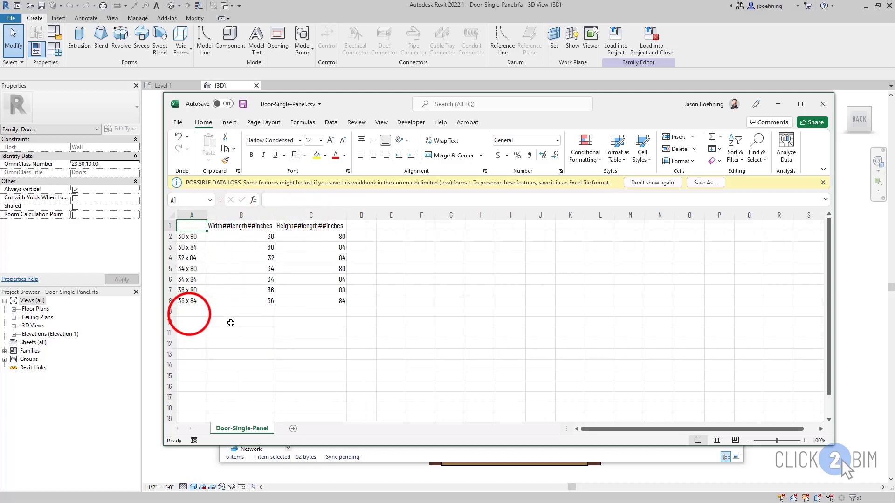
# Step: Add a 36 x 90 door type in row 9 with width 36 and height 90, and save the CSV
pyautogui.click(193, 312)
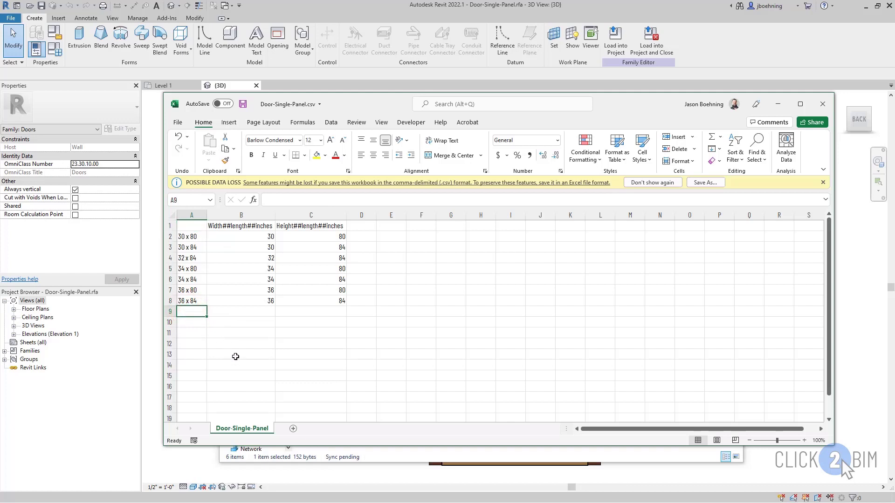
pyautogui.write('36 x ')
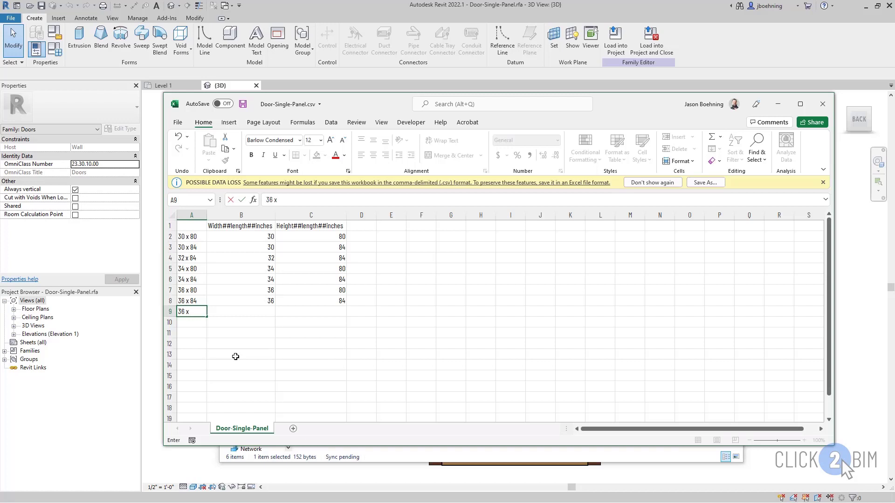
pyautogui.write('90')
pyautogui.press('Tab')
pyautogui.write('36')
pyautogui.press('Tab')
pyautogui.write('90')
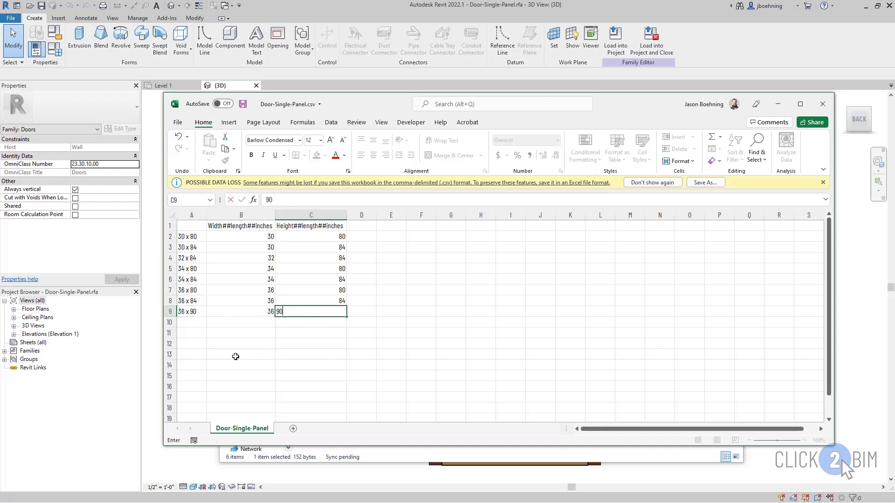
pyautogui.press('Return')
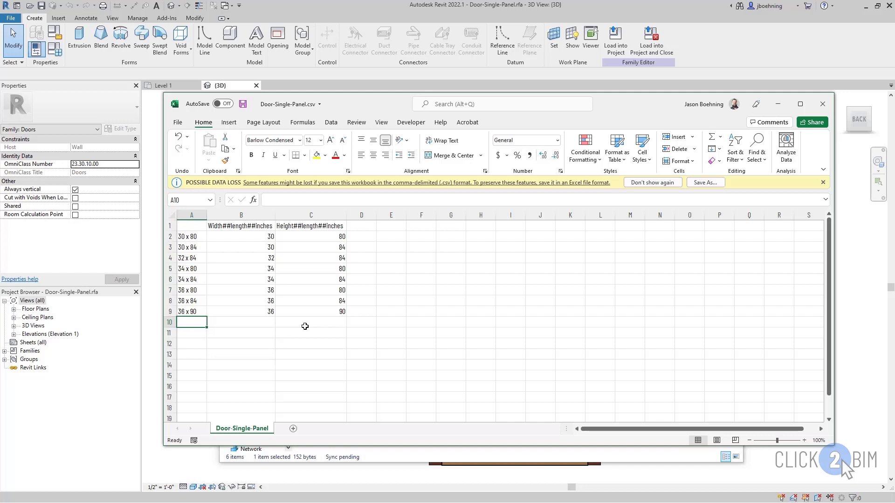
pyautogui.click(244, 105)
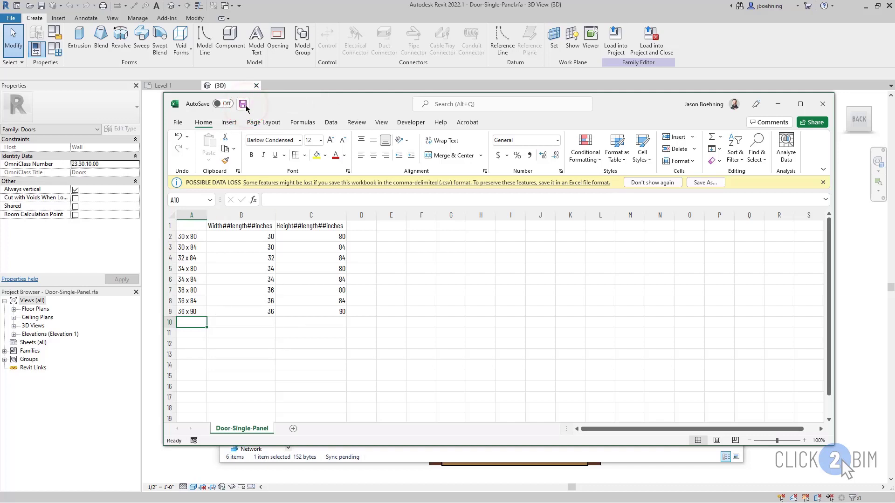
# Step: Switch to Revit, open the door family's Family Types dialog and view the available type names
pyautogui.click(778, 104)
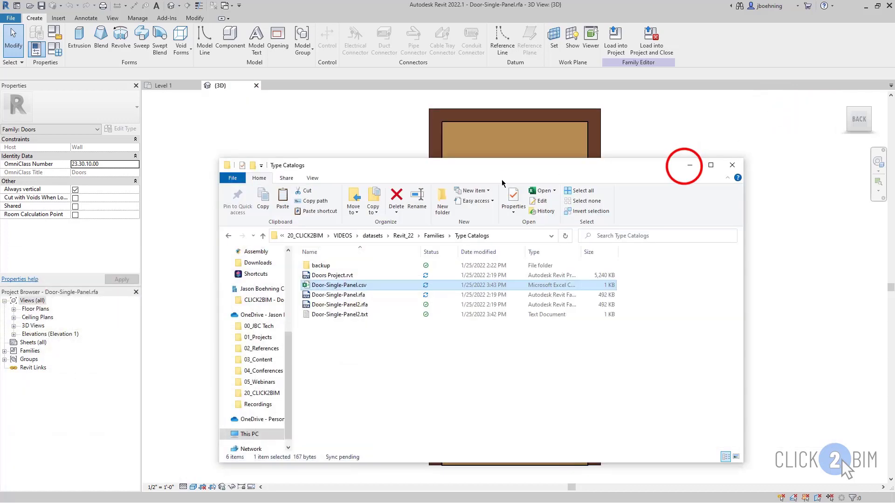
pyautogui.click(684, 166)
pyautogui.click(348, 178)
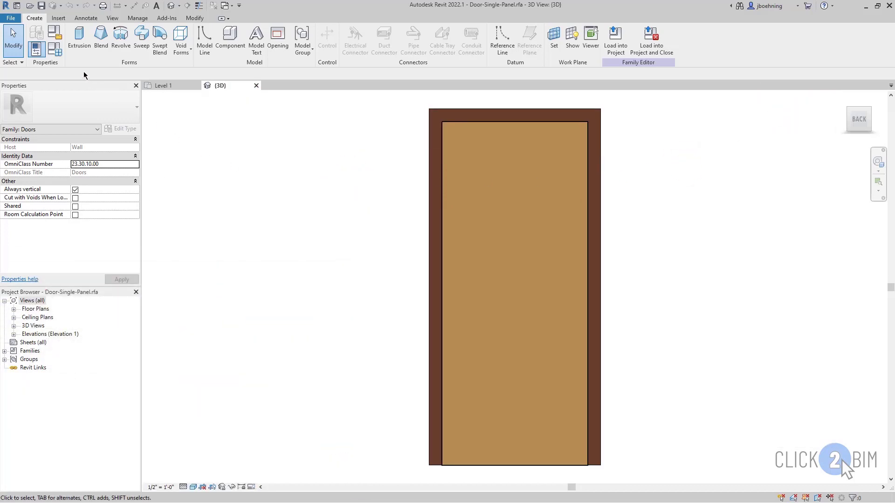
pyautogui.click(58, 52)
pyautogui.click(541, 148)
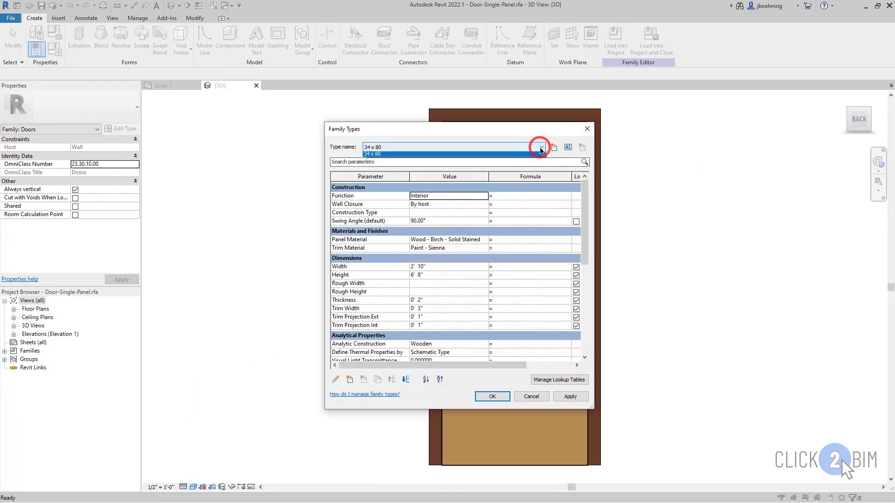
pyautogui.click(505, 151)
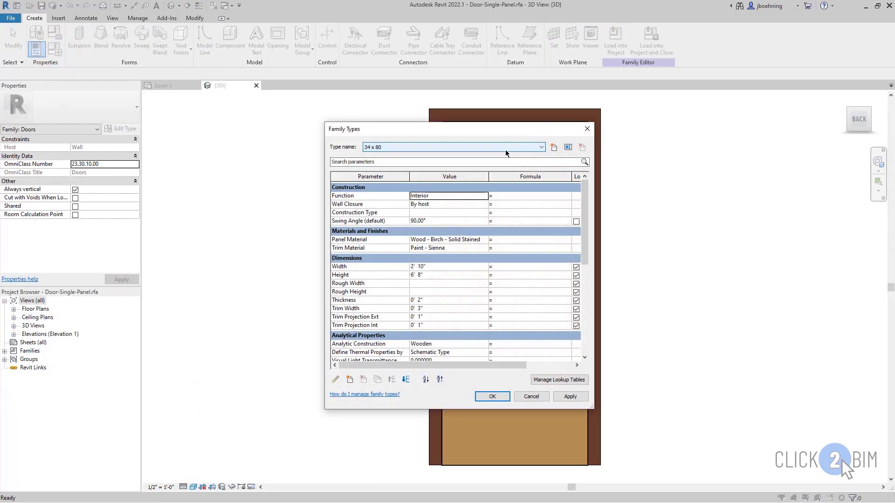
# Step: Examine the family parameters usable in a type catalog, including Width, Height and Rough Width under Dimensions and Type Comments under Identity Data
pyautogui.click(585, 190)
pyautogui.moveTo(586, 191); pyautogui.dragTo(582, 298)
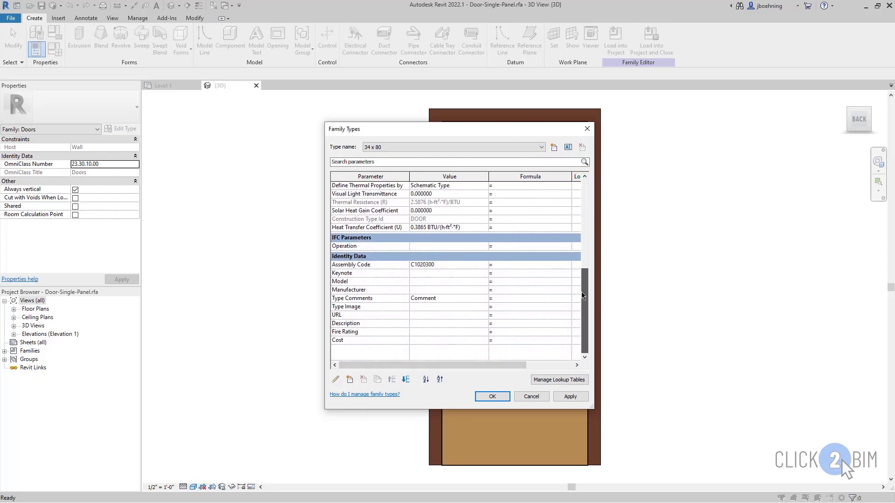
pyautogui.moveTo(582, 296); pyautogui.dragTo(586, 188)
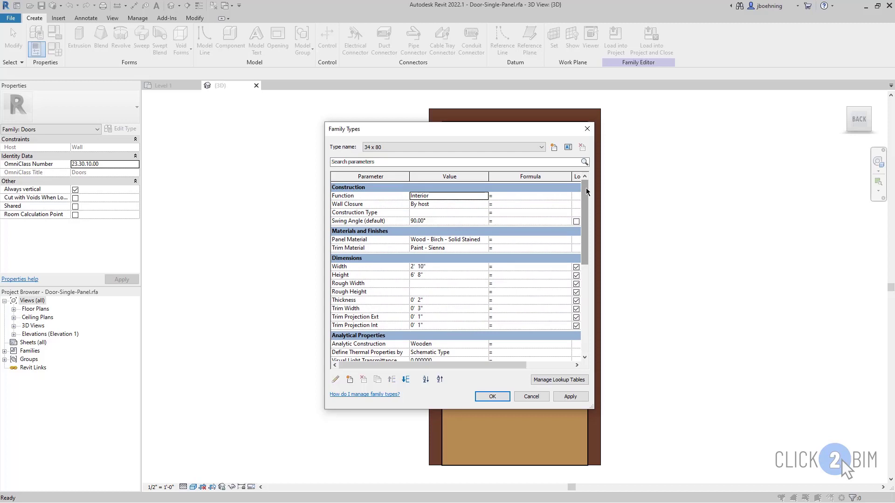
pyautogui.moveTo(586, 191); pyautogui.dragTo(581, 214)
pyautogui.click(439, 225)
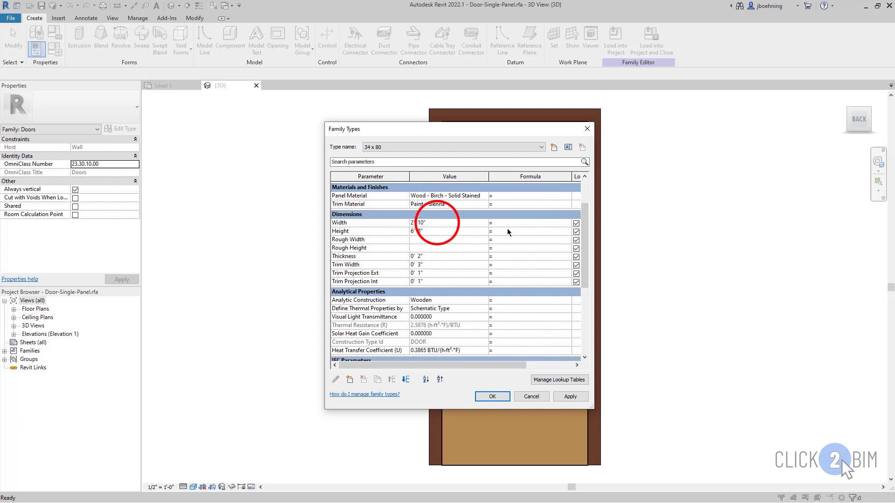
pyautogui.click(433, 230)
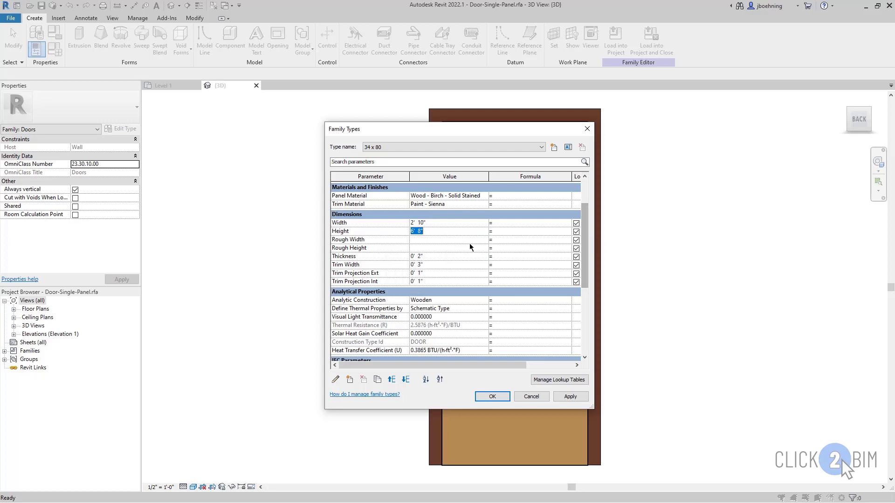
pyautogui.click(457, 241)
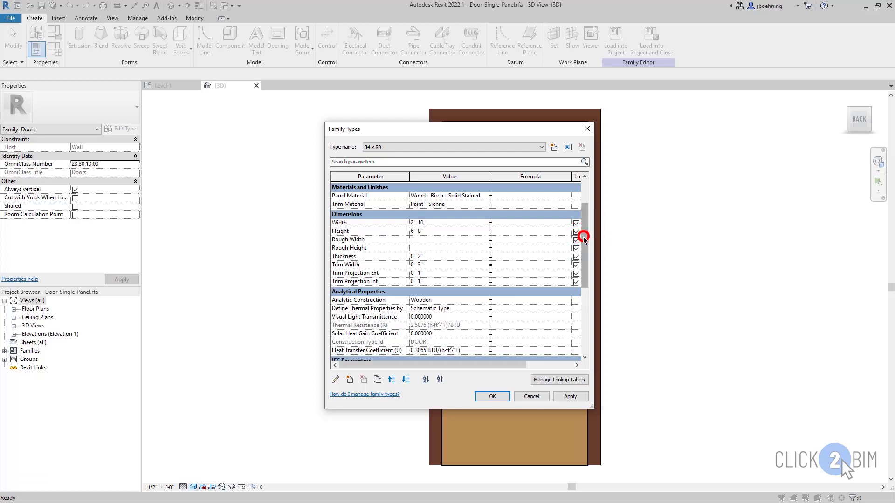
pyautogui.moveTo(581, 236); pyautogui.dragTo(573, 322)
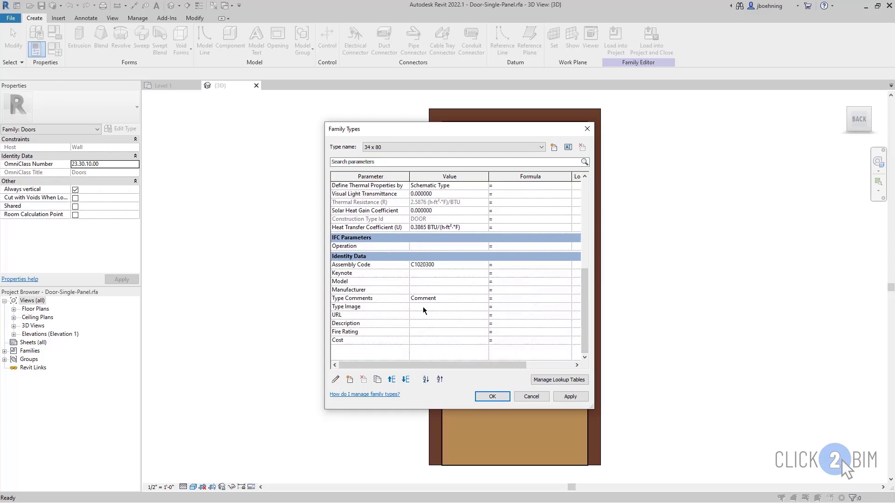
pyautogui.click(449, 299)
pyautogui.moveTo(586, 317); pyautogui.dragTo(582, 226)
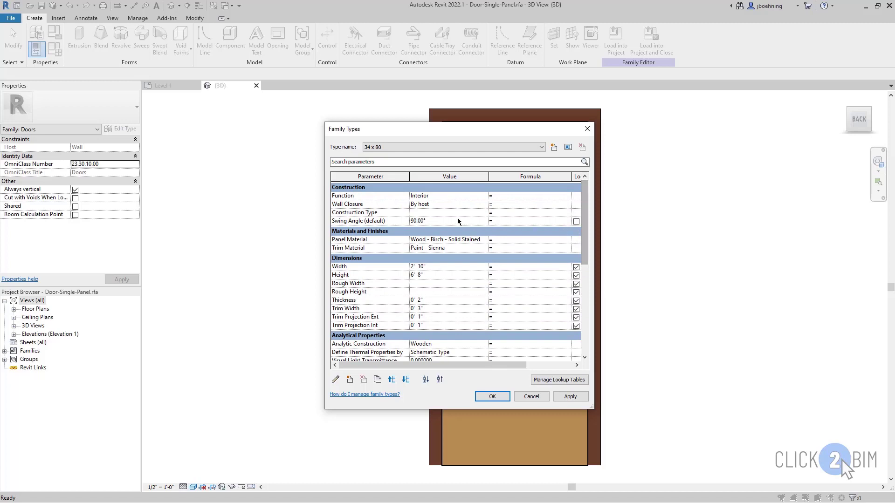
# Step: Review the Function parameter's description and options, cancel the Family Types dialog, and close the door family's 3D view
pyautogui.moveTo(372, 200)
pyautogui.click(463, 196)
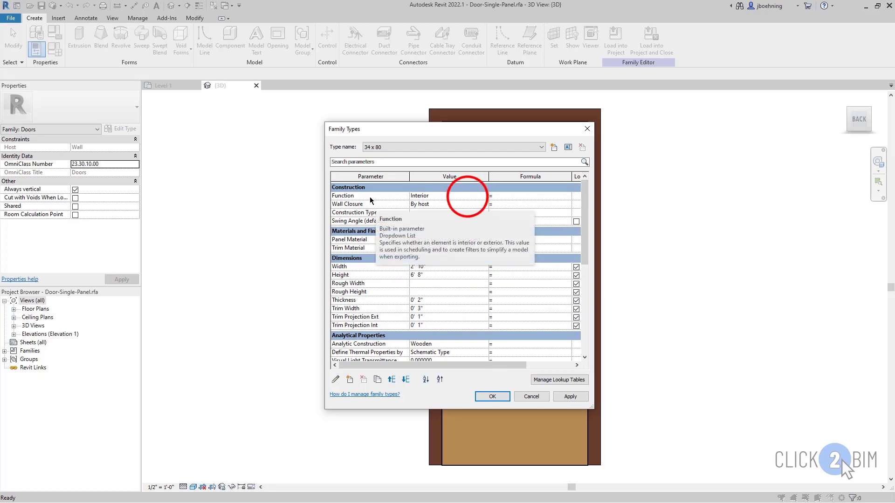
pyautogui.click(484, 196)
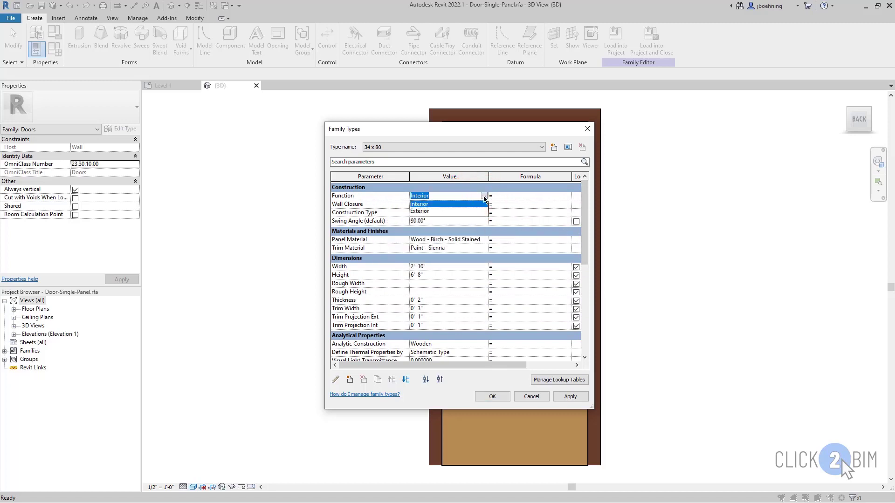
pyautogui.click(484, 197)
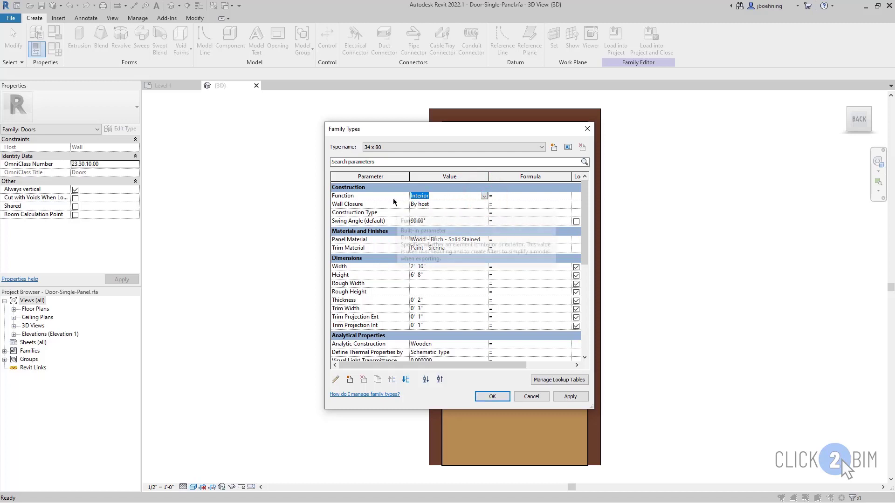
pyautogui.click(484, 196)
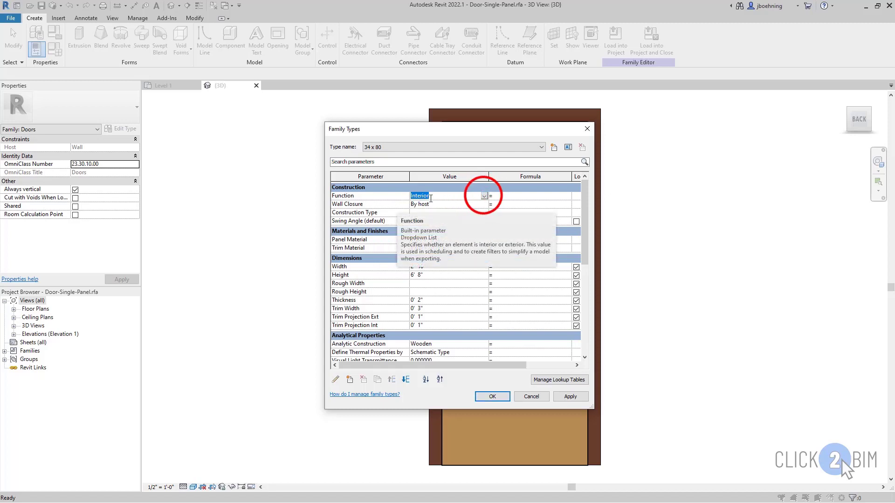
pyautogui.click(484, 196)
pyautogui.click(542, 397)
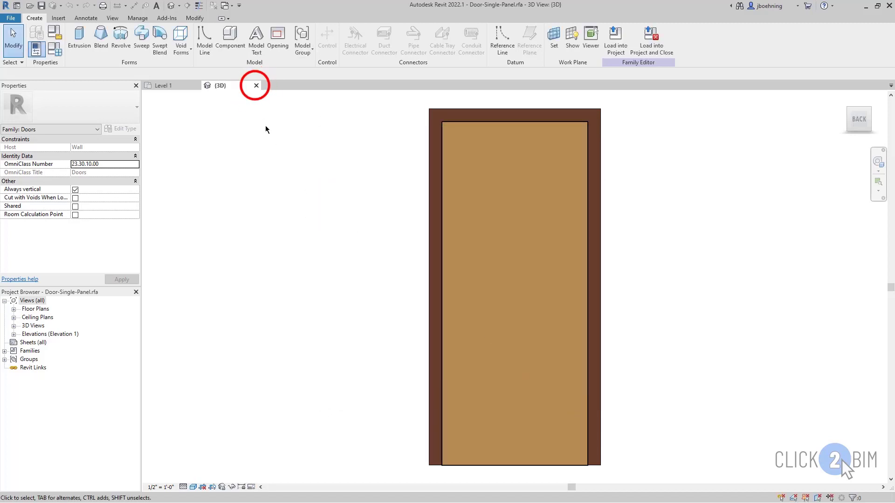
pyautogui.click(256, 85)
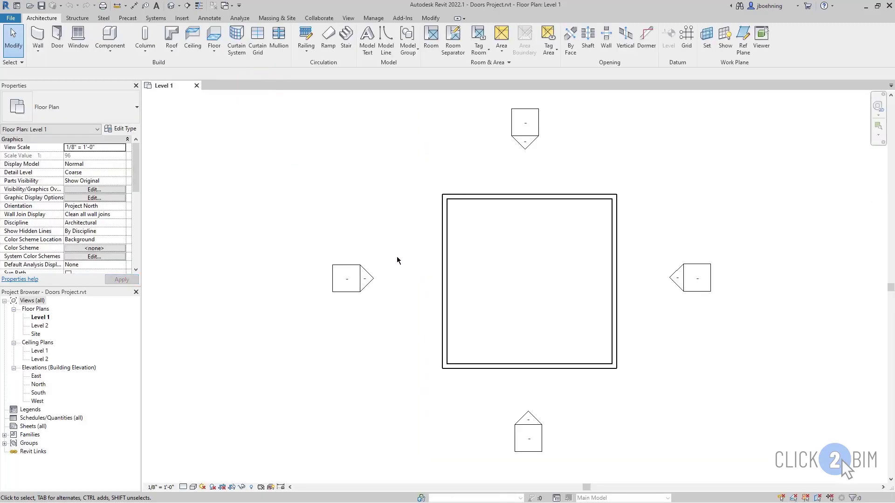
# Step: Switch to the Door-Single-Panel.csv workbook in Excel, enter the header Type Comments##other## in D1 and fit the column width to it
pyautogui.hotkey('alt', 'Tab')
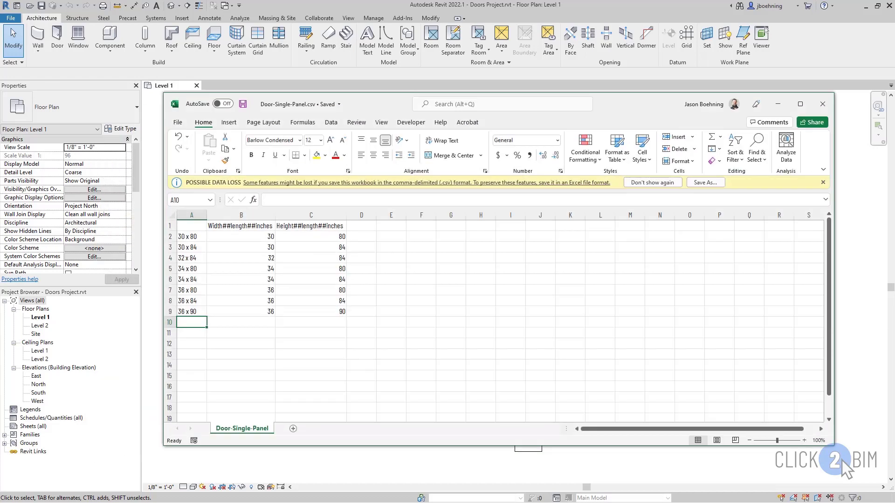
pyautogui.click(354, 227)
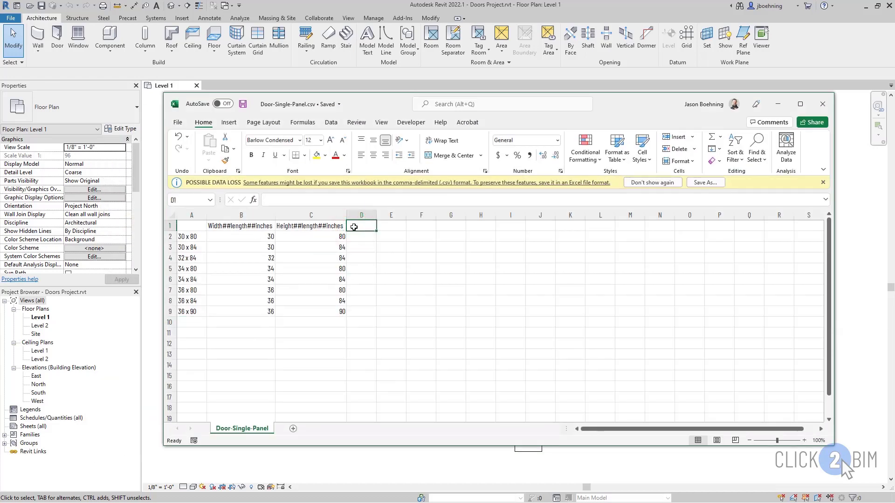
pyautogui.write('Type Co')
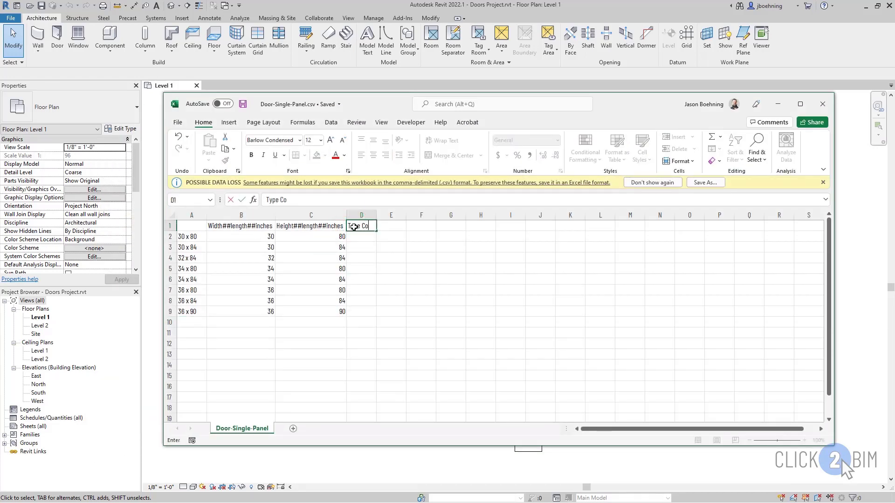
pyautogui.write('mments')
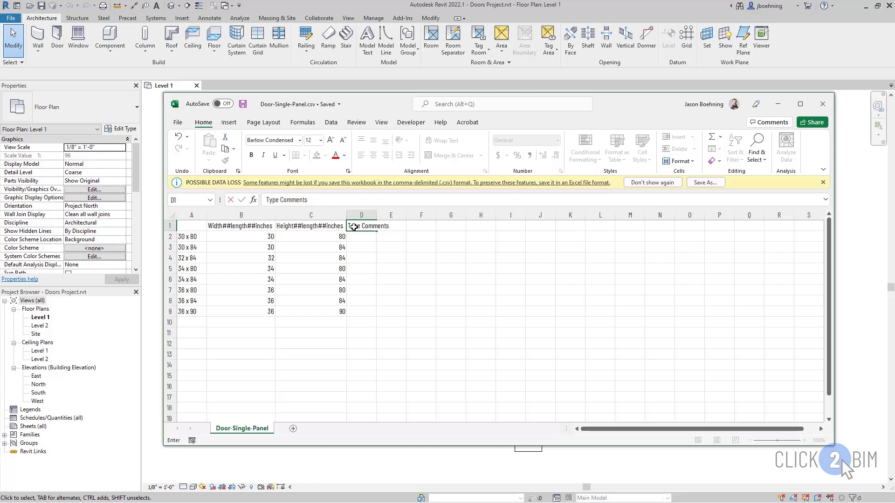
pyautogui.write('##other##')
pyautogui.click(354, 227)
pyautogui.click(375, 218)
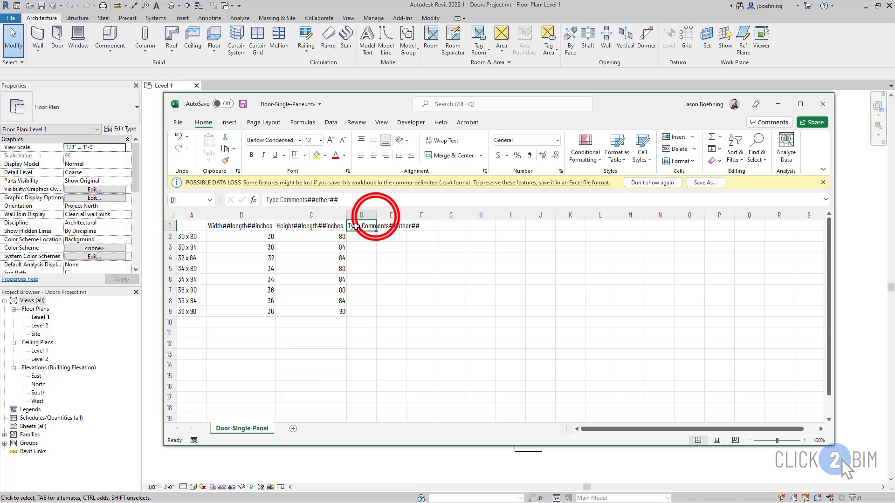
pyautogui.doubleClick(375, 217)
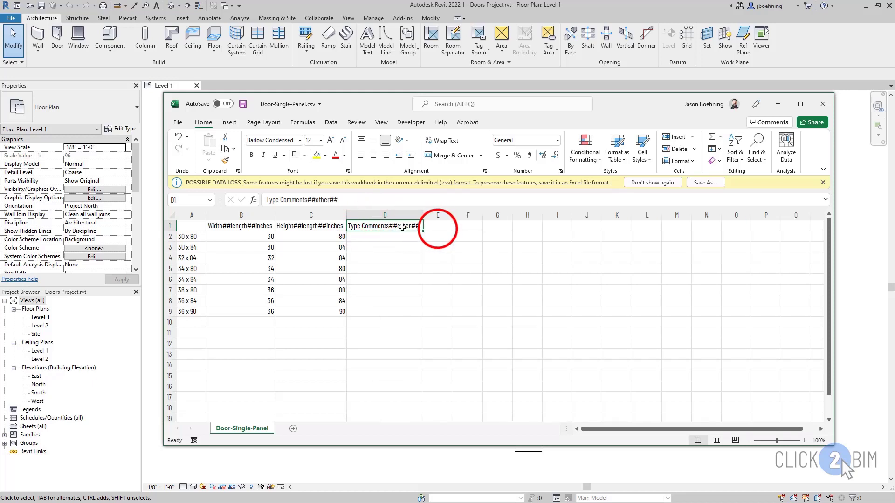
# Step: Add the header Function##other## in E1 and fit the column width to it
pyautogui.click(438, 228)
pyautogui.write('Function##other##')
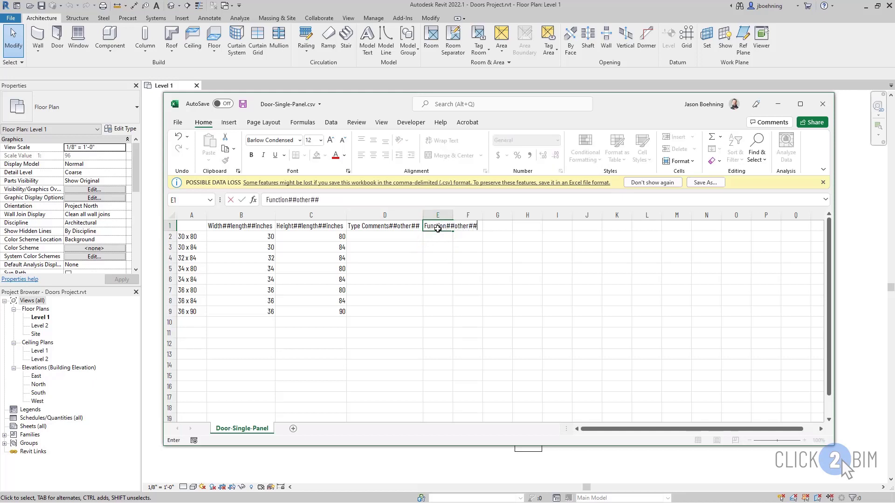
pyautogui.click(438, 227)
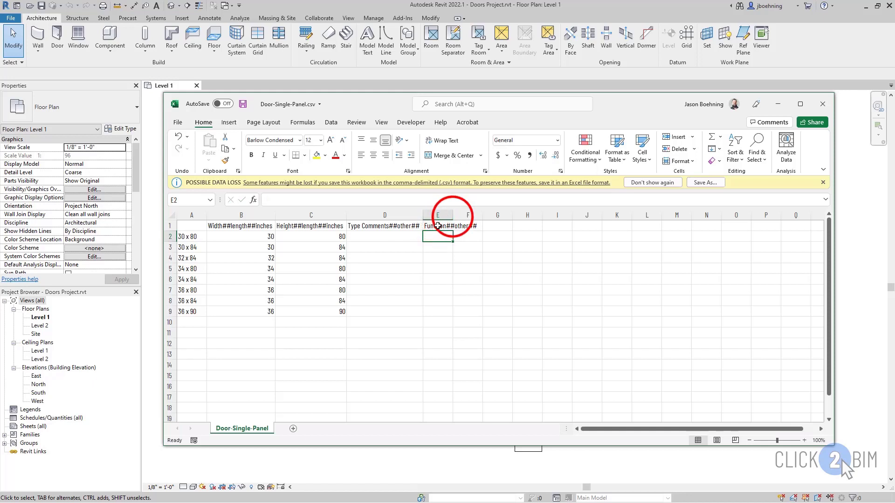
pyautogui.doubleClick(455, 218)
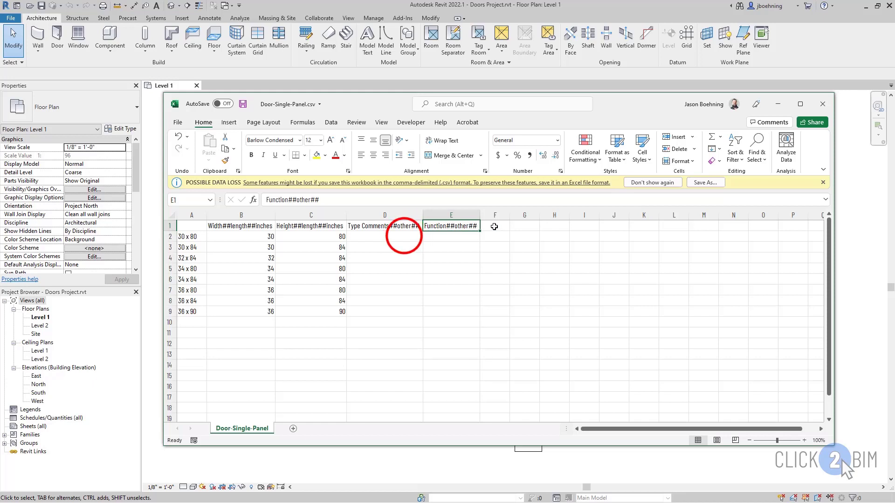
# Step: Fill the Type Comments cells D2 through D9 with "Sample comment"
pyautogui.click(405, 236)
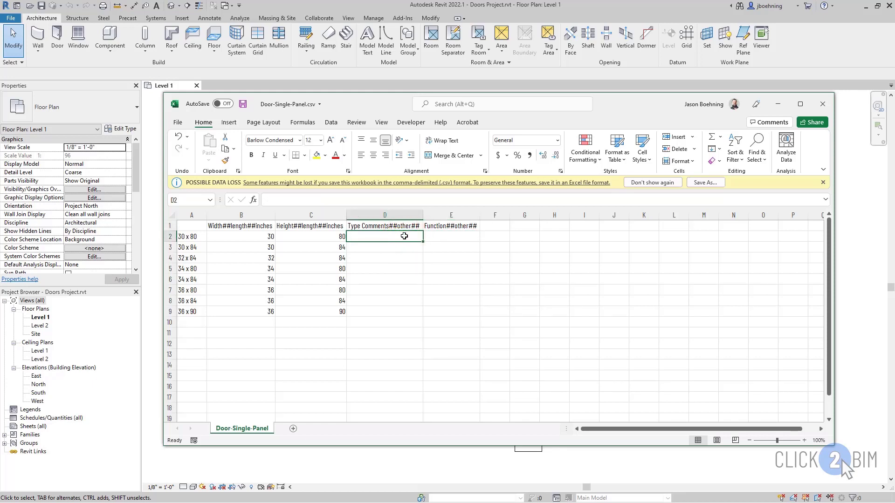
pyautogui.write('Sample comment')
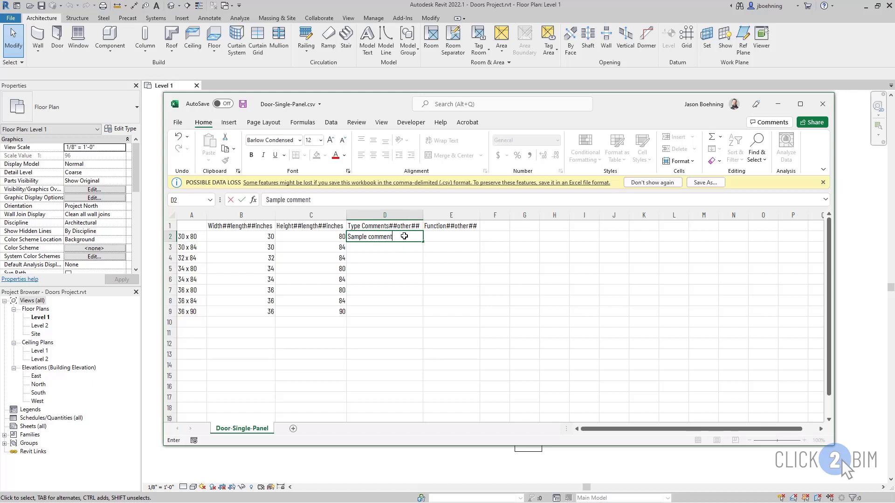
pyautogui.click(404, 237)
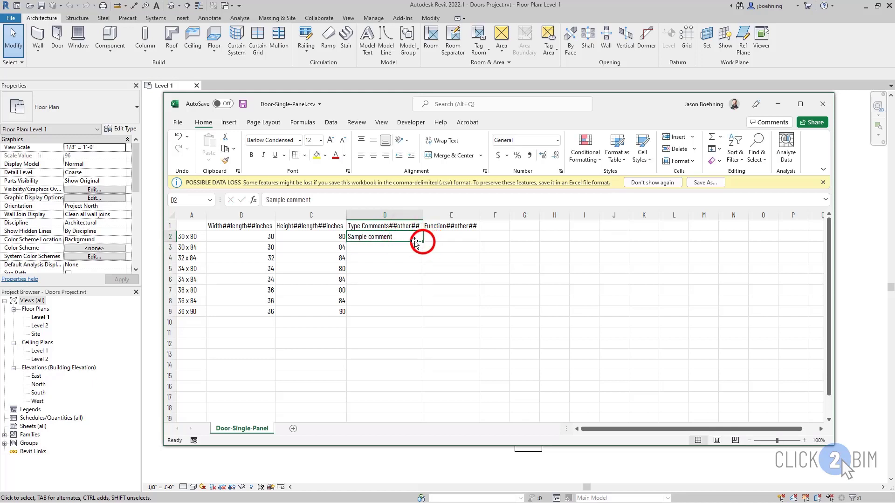
pyautogui.moveTo(423, 242); pyautogui.dragTo(423, 315)
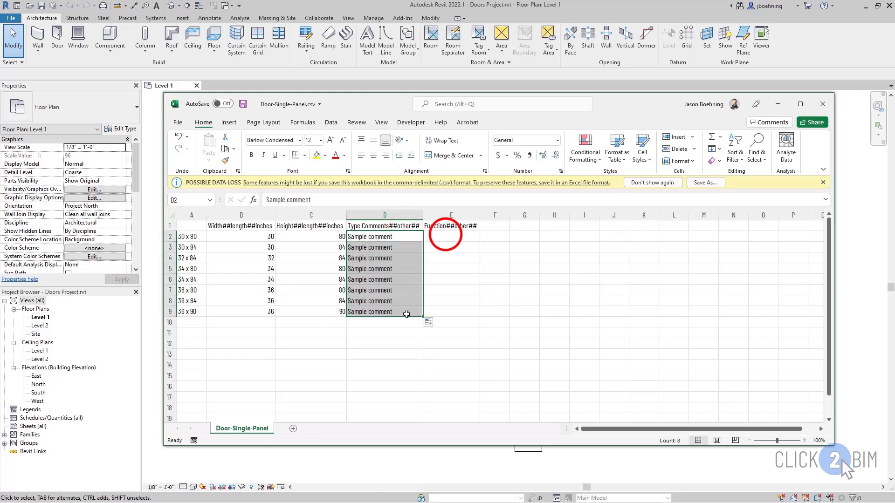
# Step: Set the Function value to 0 for every door type in E2 through E9
pyautogui.click(446, 235)
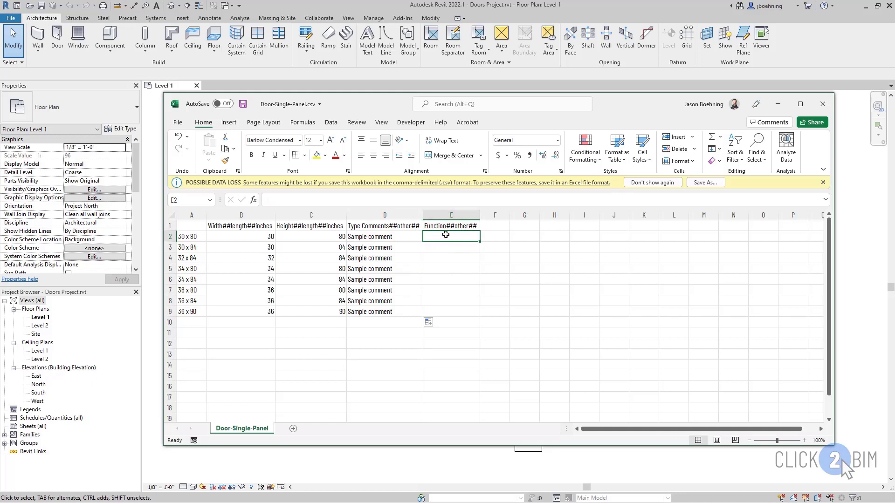
pyautogui.write('0')
pyautogui.press('Return')
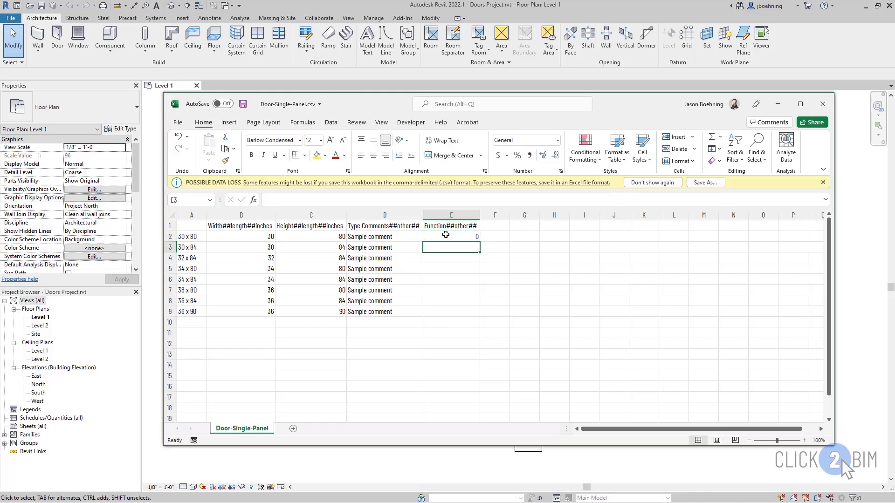
pyautogui.write('1')
pyautogui.press('Return')
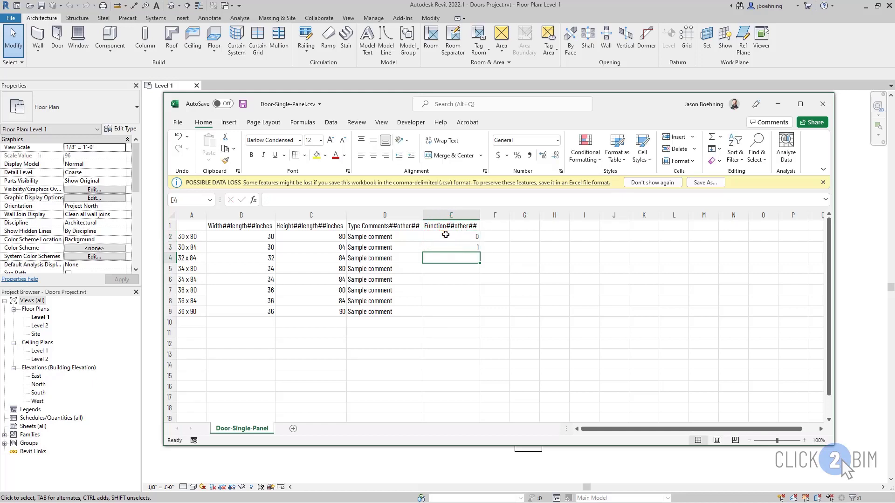
pyautogui.click(450, 246)
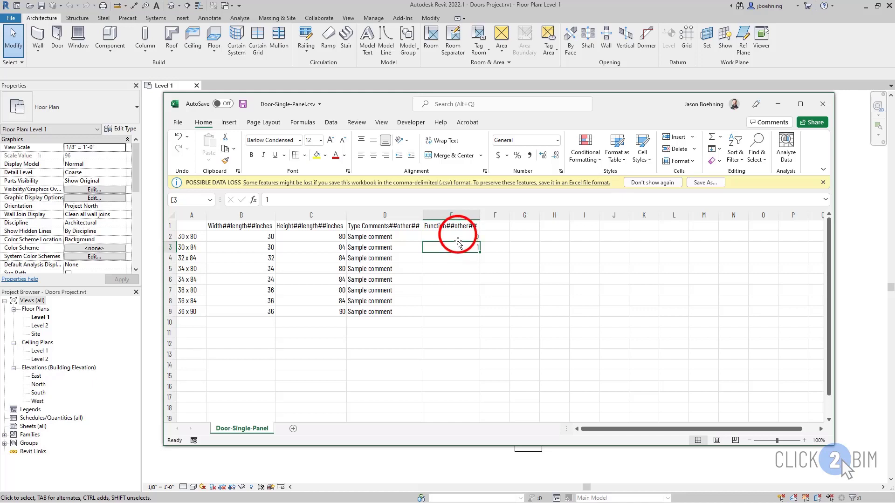
pyautogui.click(458, 235)
pyautogui.moveTo(481, 241); pyautogui.dragTo(464, 315)
pyautogui.click(463, 314)
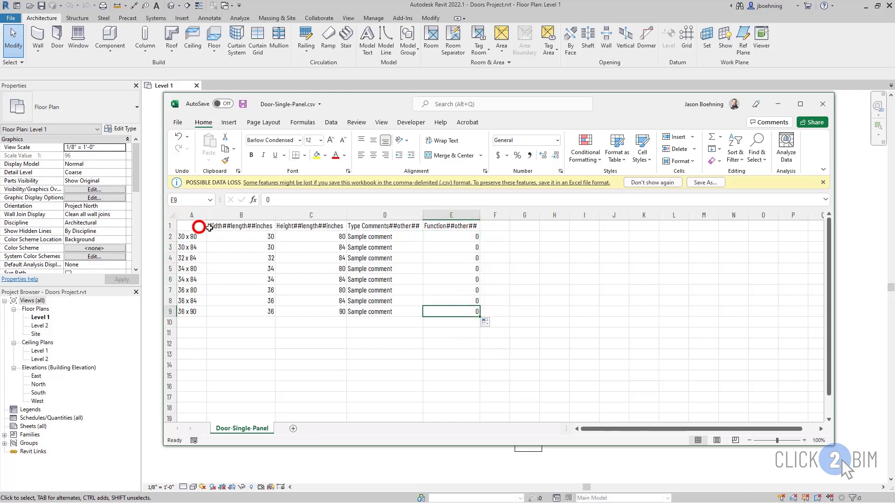
# Step: Save the Door-Single-Panel.csv file with cell A1 selected, and close the workbook
pyautogui.hotkey('ctrl', 'Home')
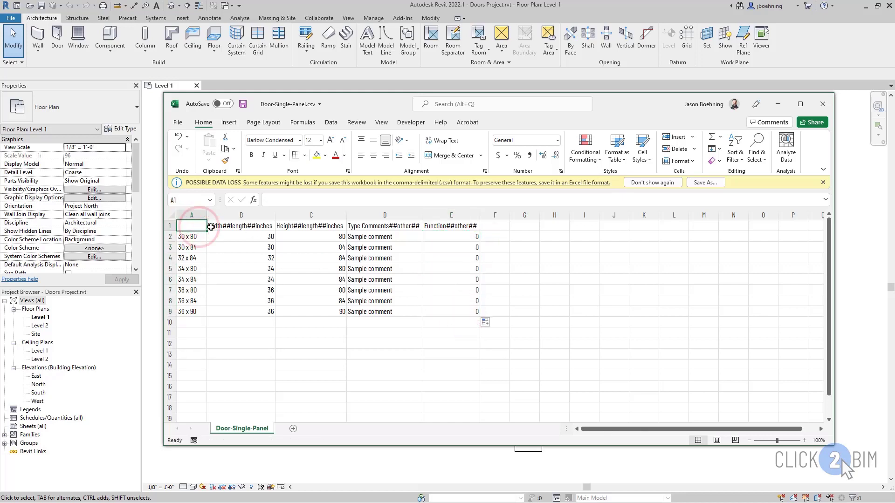
pyautogui.click(243, 107)
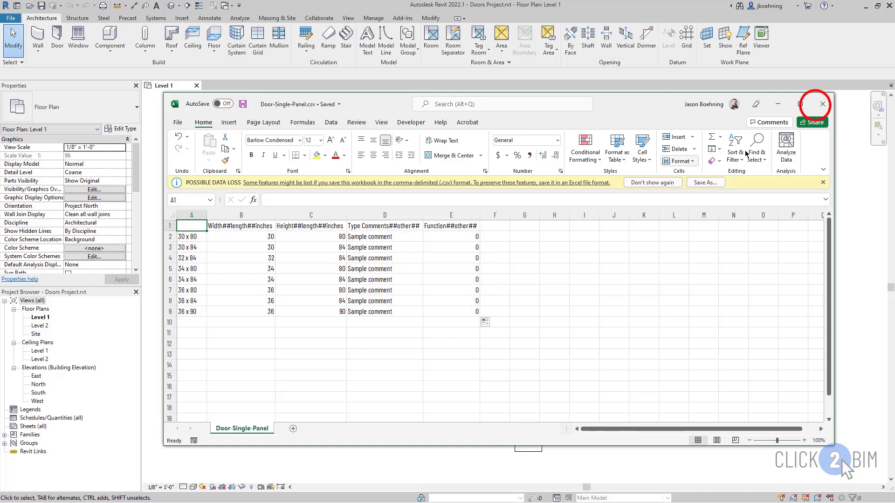
pyautogui.click(823, 104)
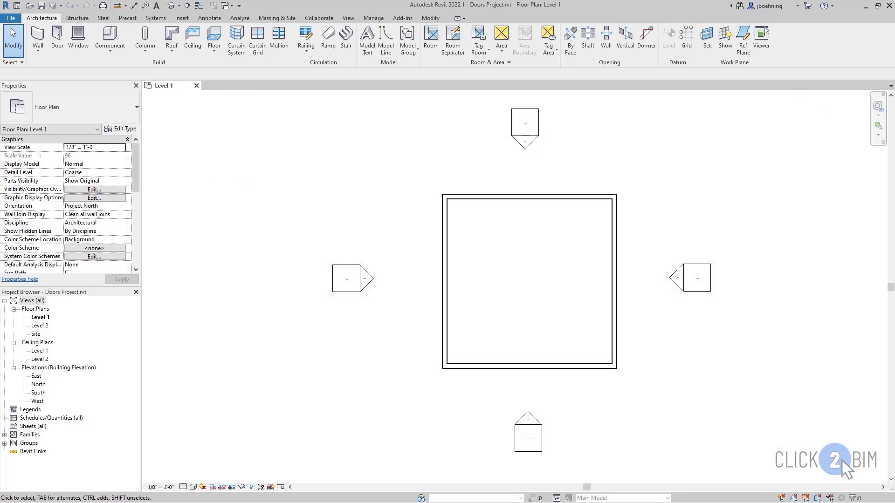
# Step: Rename Door-Single-Panel.csv to Door-Single-Panel.txt in the Type Catalogs folder, accepting the extension change, and minimize File Explorer
pyautogui.click(163, 502)
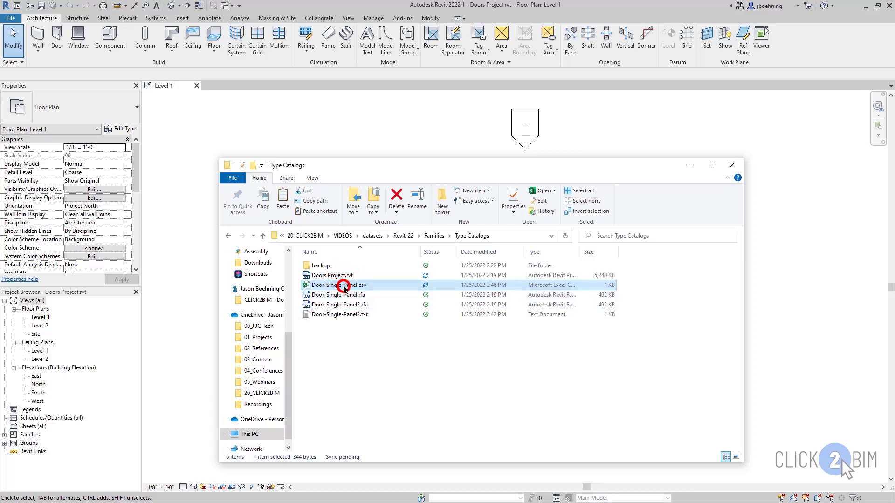
pyautogui.click(344, 286)
pyautogui.click(371, 285)
pyautogui.press('BackSpace')
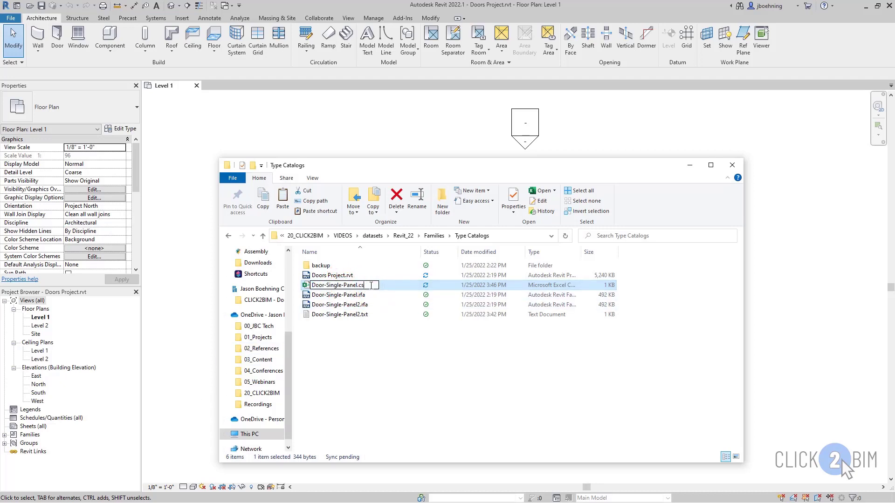
pyautogui.write('txt')
pyautogui.press('Return')
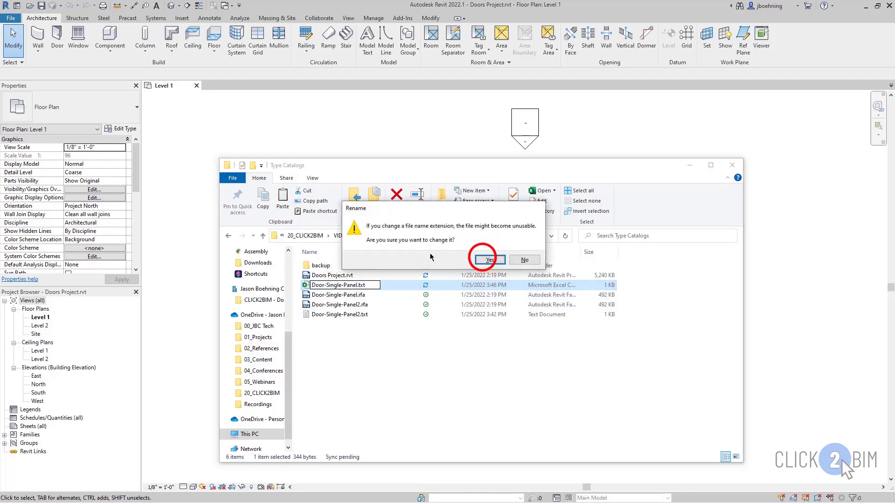
pyautogui.click(537, 259)
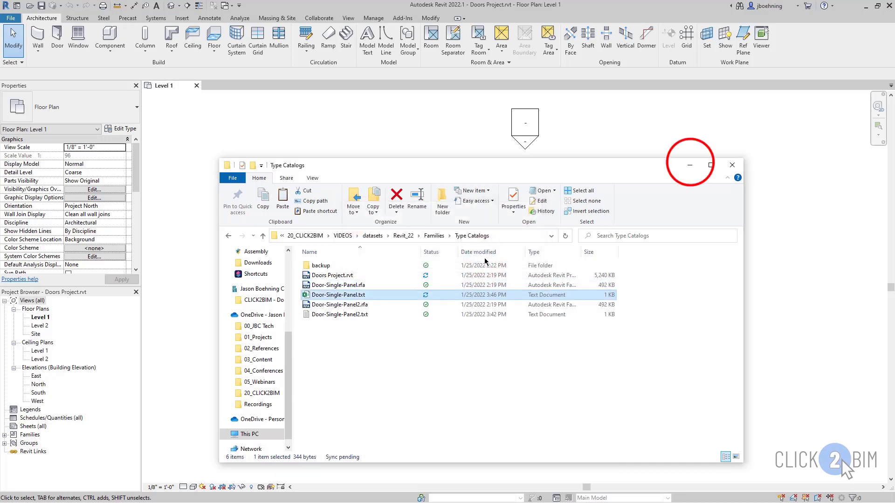
pyautogui.click(690, 165)
# Step: Load the Door-Single-Panel.rfa family into the Revit project with all catalog types from 30 x 80 through 36 x 90
pyautogui.click(182, 17)
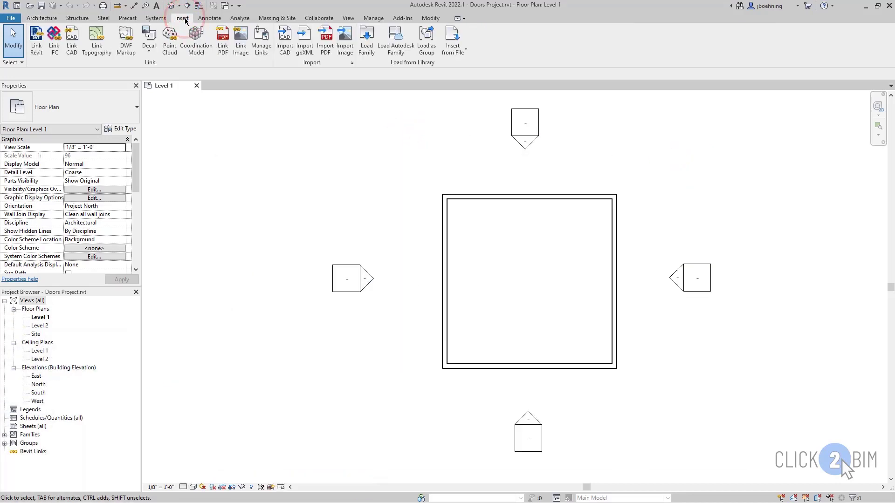
pyautogui.click(366, 52)
pyautogui.click(400, 225)
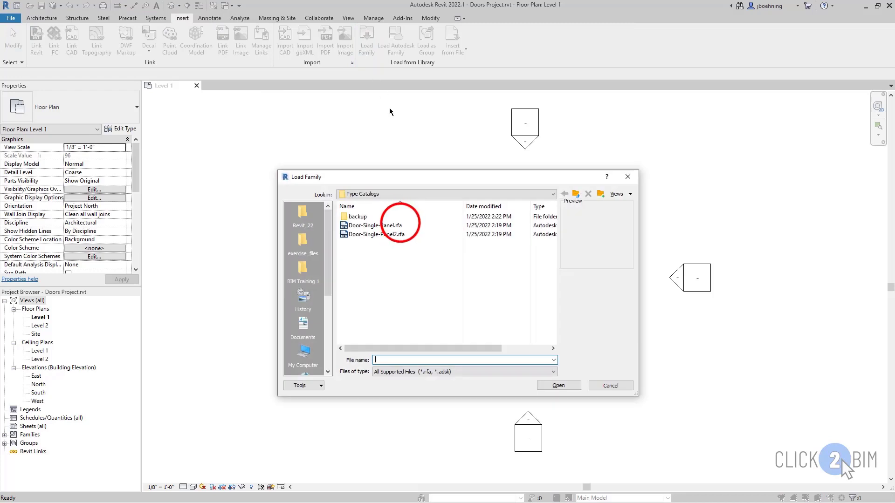
pyautogui.click(559, 385)
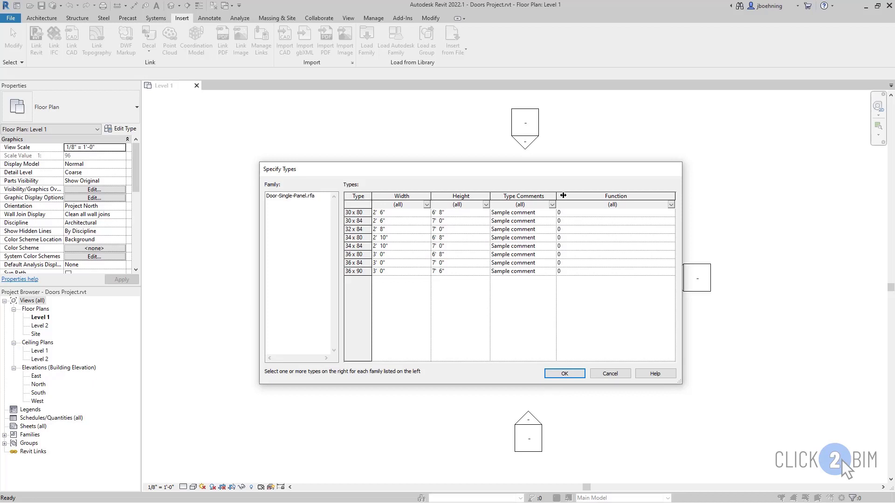
pyautogui.moveTo(362, 212); pyautogui.dragTo(361, 271)
pyautogui.click(569, 373)
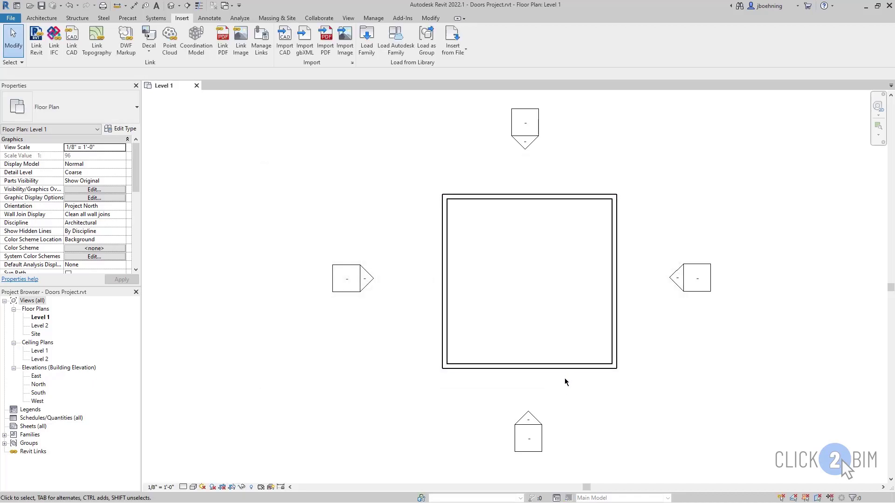
# Step: Place two Door-Single-Panel 30 x 80 doors in the upper wall, the first about 5'-0" from its left corner
pyautogui.click(44, 17)
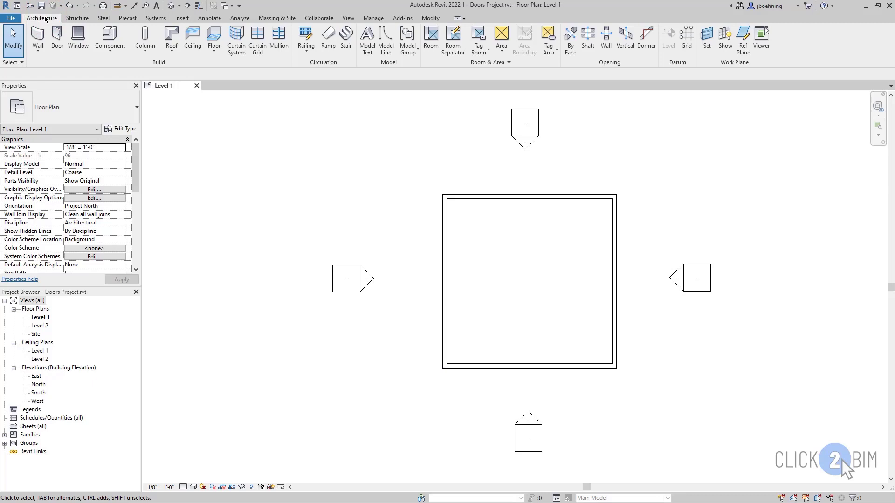
pyautogui.click(57, 40)
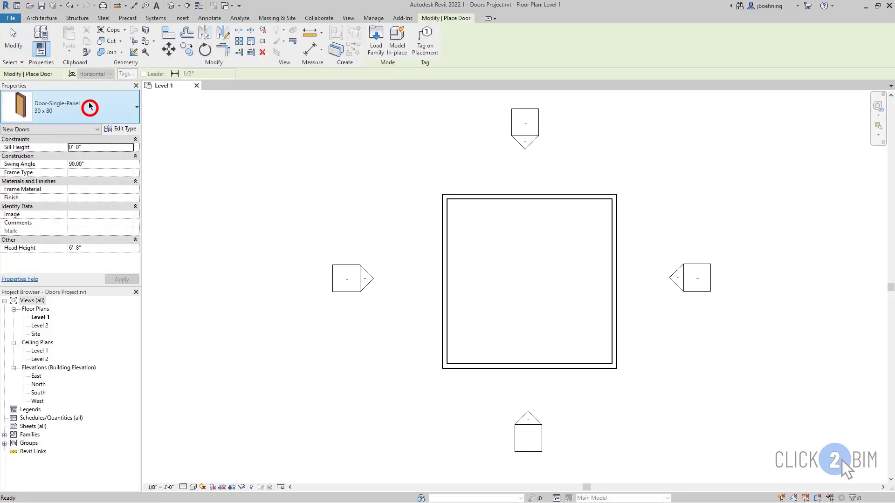
pyautogui.click(90, 106)
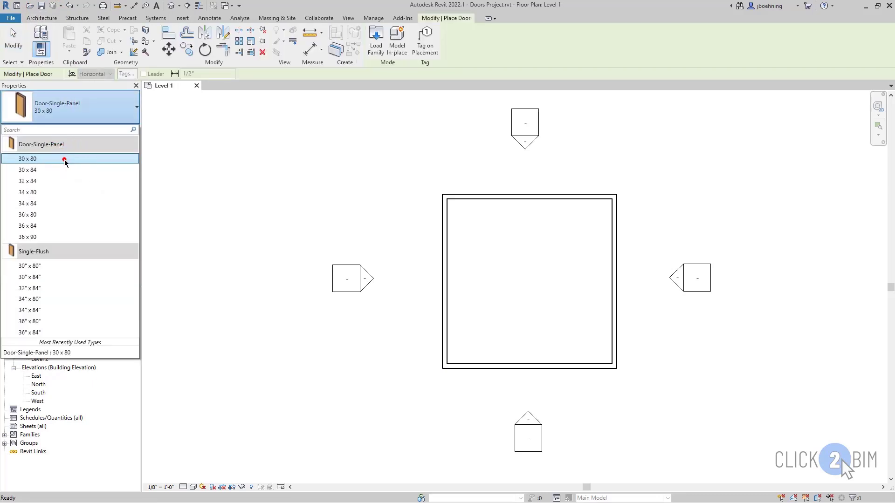
pyautogui.click(64, 160)
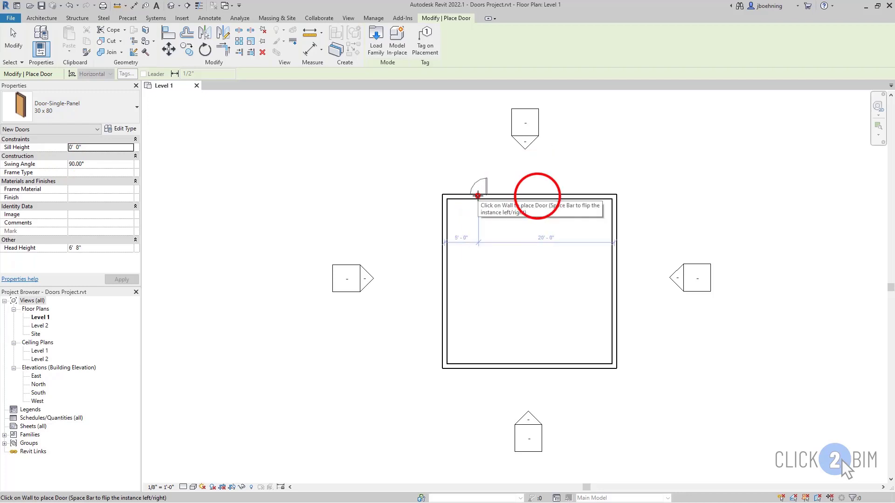
pyautogui.click(537, 195)
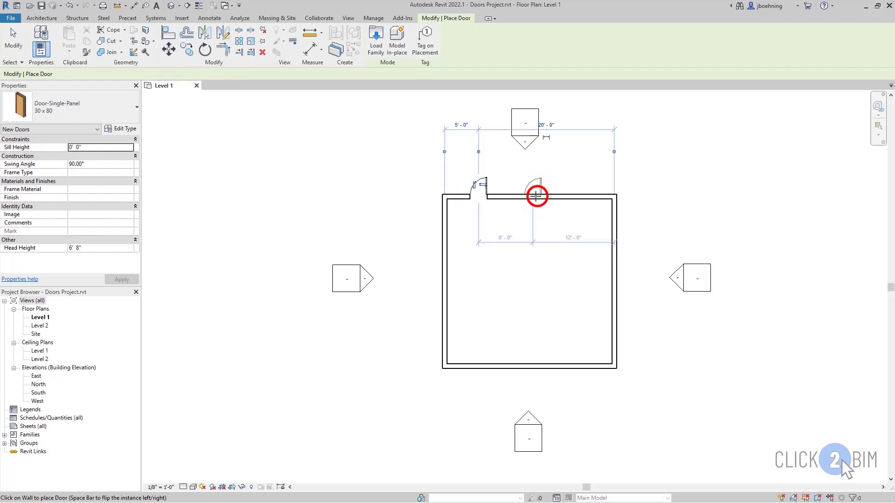
# Step: Place two Door-Single-Panel 34 x 84 doors in the lower wall about 11'-0" apart, the second about 7'-6" from its right corner
pyautogui.click(80, 122)
pyautogui.click(61, 201)
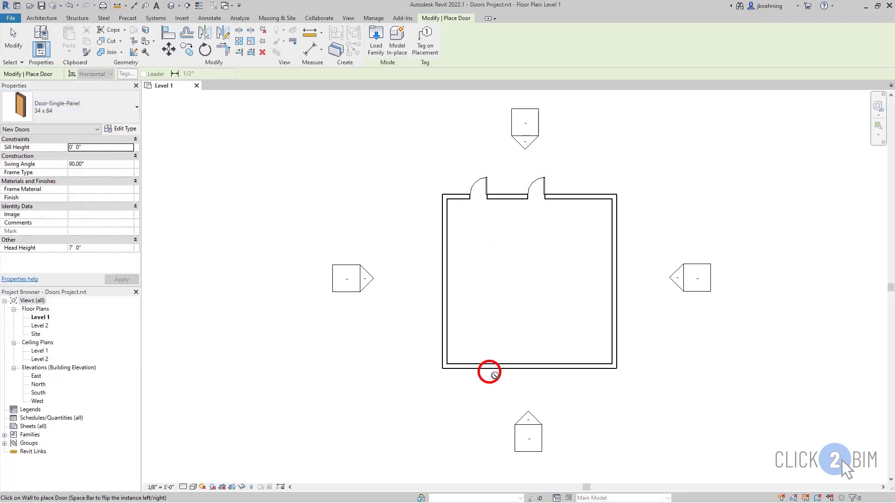
pyautogui.click(489, 371)
pyautogui.click(563, 368)
pyautogui.click(13, 44)
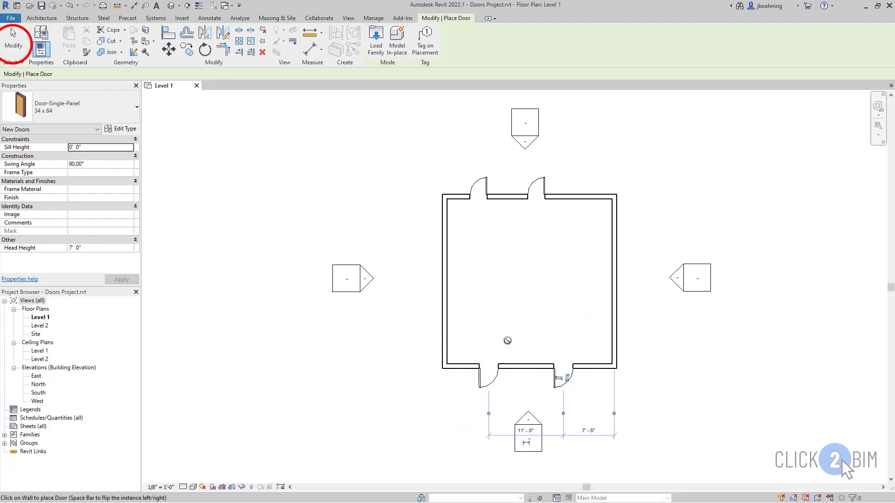
# Step: Examine the Function and Type Comments type properties of the first 30 x 80 door in the upper wall, leaving them unedited
pyautogui.click(472, 182)
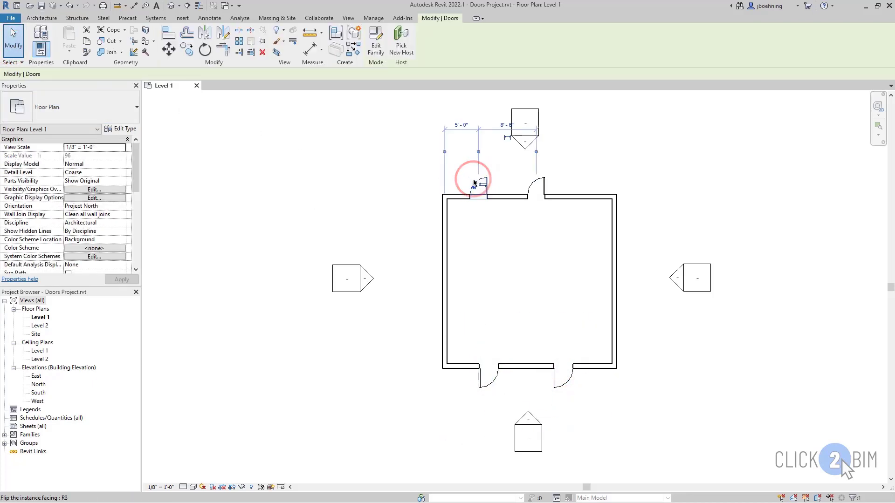
pyautogui.click(132, 130)
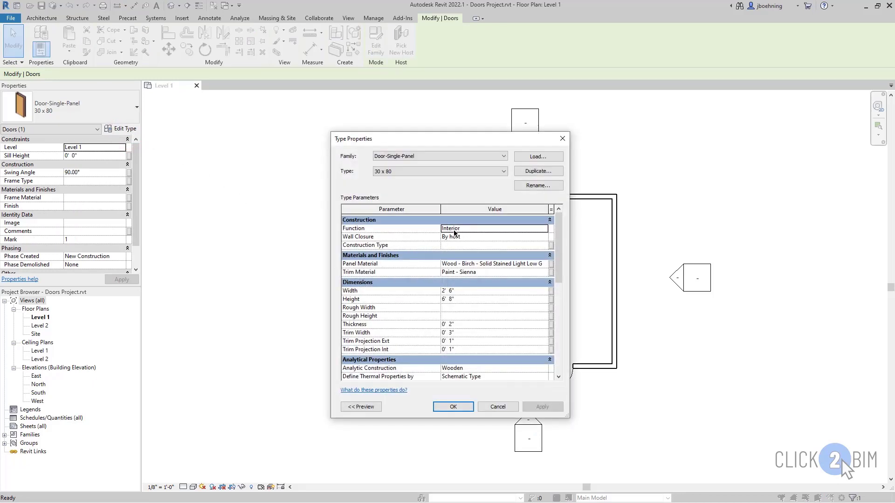
pyautogui.moveTo(557, 236); pyautogui.dragTo(556, 323)
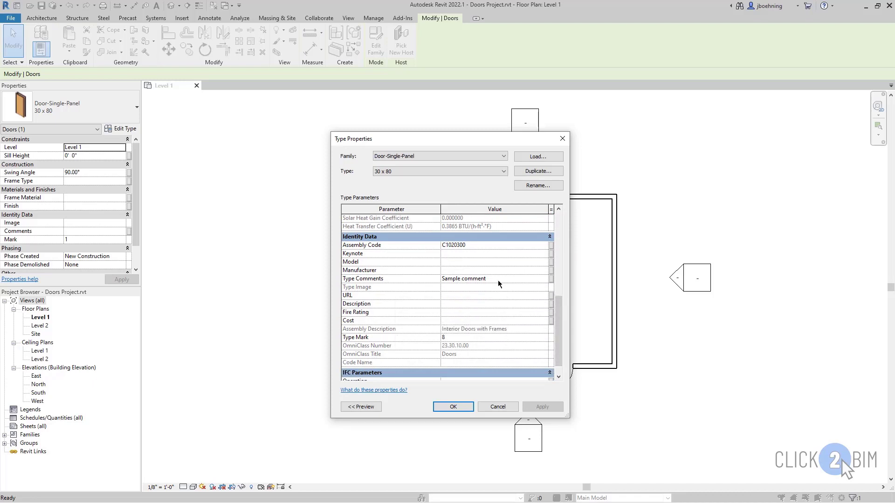
pyautogui.moveTo(558, 311); pyautogui.dragTo(558, 240)
pyautogui.click(492, 408)
pyautogui.click(422, 327)
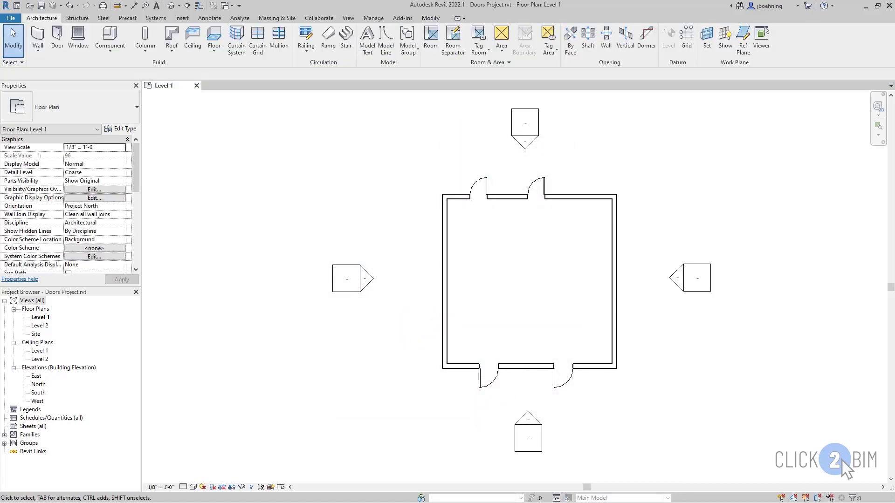
# Step: Switch to File Explorer, rename Door-Single-Panel.txt to Door-Single-Panel.csv accepting the extension change, and open it in Excel
pyautogui.hotkey('alt', 'Tab')
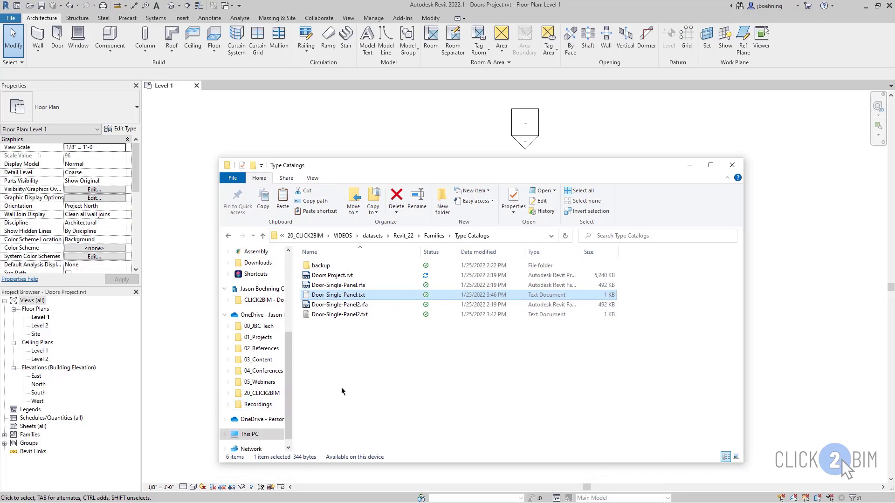
pyautogui.click(367, 296)
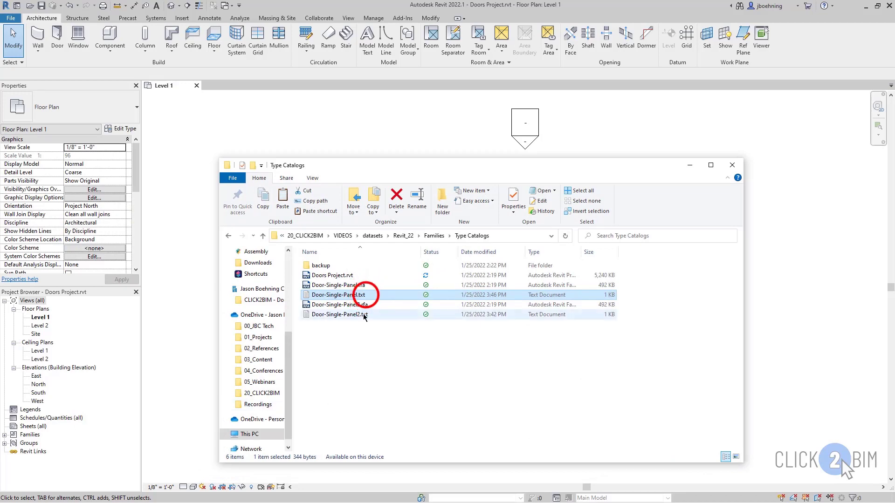
pyautogui.click(369, 295)
pyautogui.click(369, 294)
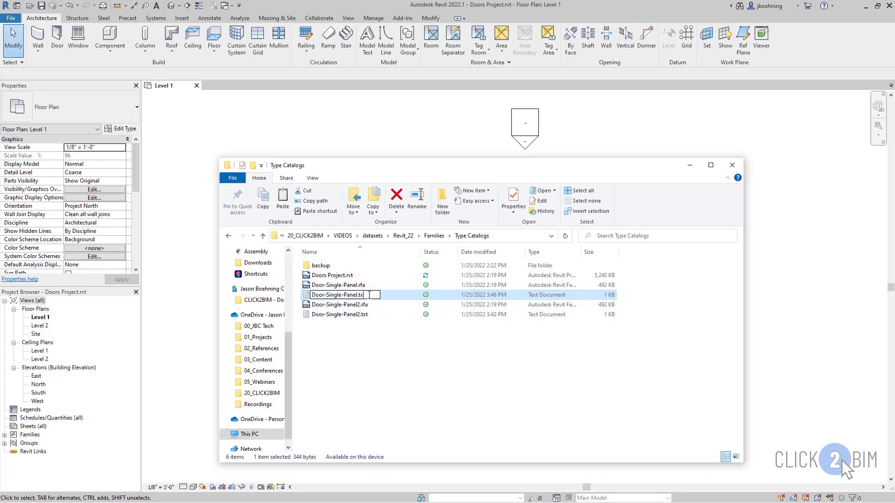
pyautogui.write('csv')
pyautogui.press('Return')
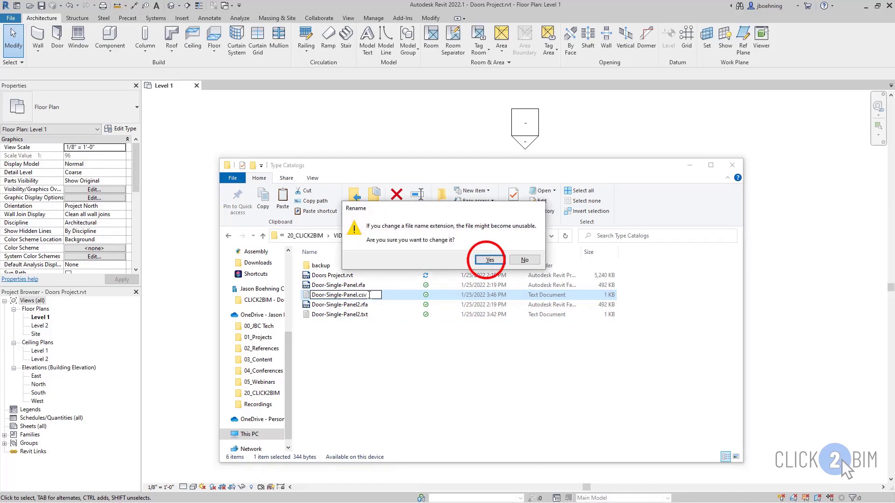
pyautogui.click(487, 263)
pyautogui.click(368, 290)
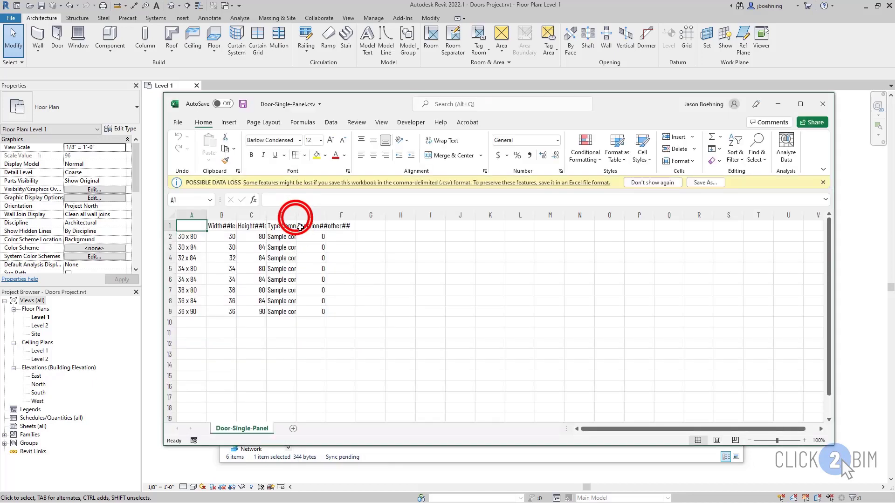
# Step: Autofit the Type Comments column and fill cells D2 through D9 with "Updated comment"
pyautogui.click(296, 217)
pyautogui.doubleClick(295, 217)
pyautogui.click(301, 237)
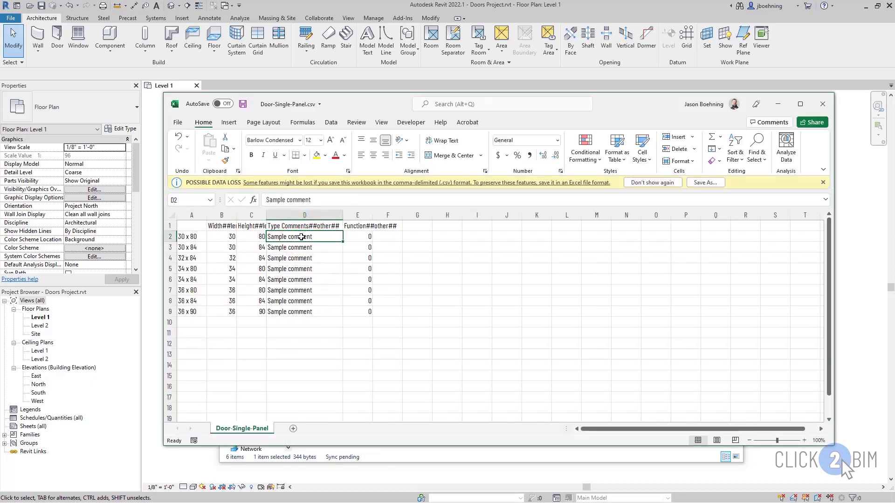
pyautogui.write('Updated')
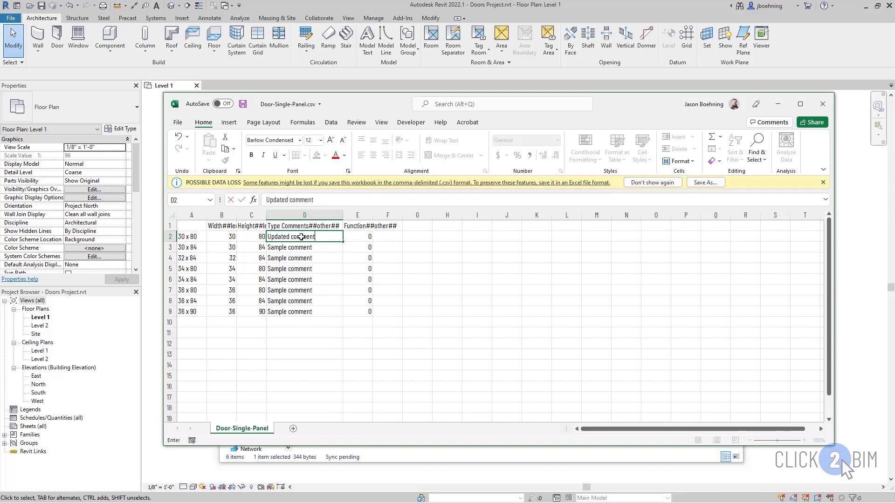
pyautogui.write(' comment')
pyautogui.click(301, 237)
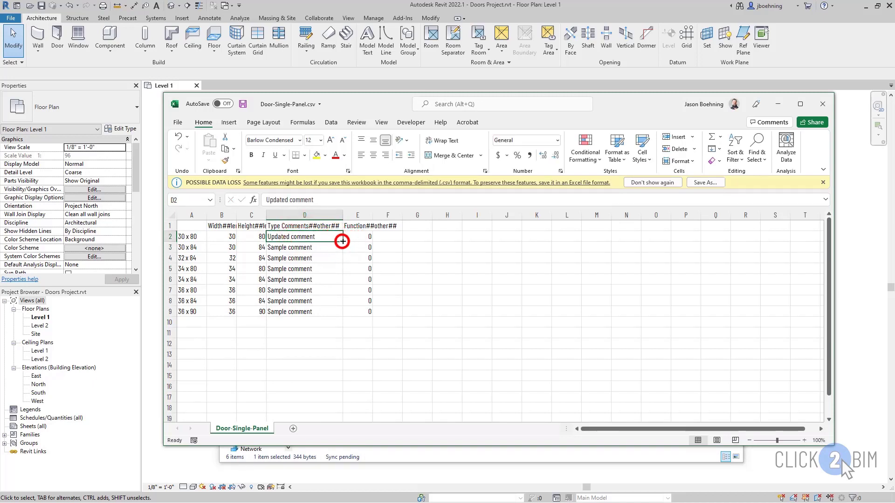
pyautogui.moveTo(342, 241); pyautogui.dragTo(345, 312)
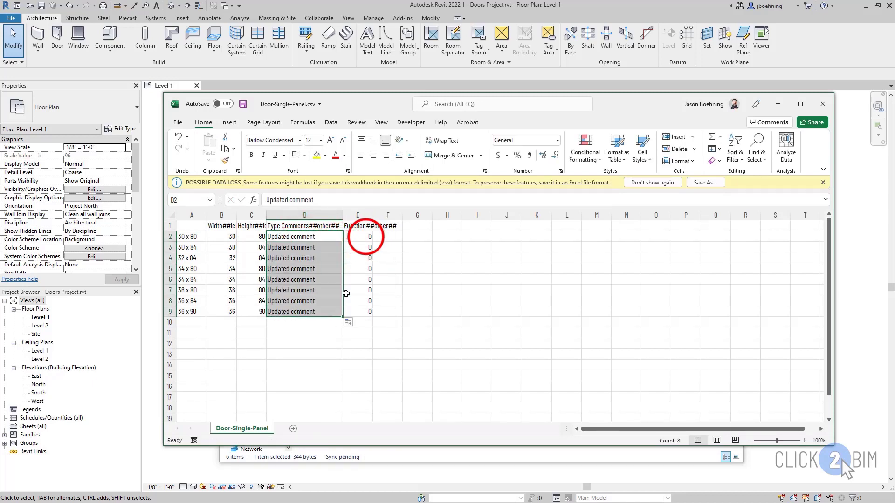
# Step: Set the Function value to 1 for all door types in cells E2 through E9
pyautogui.click(367, 237)
pyautogui.write('1')
pyautogui.press('Return')
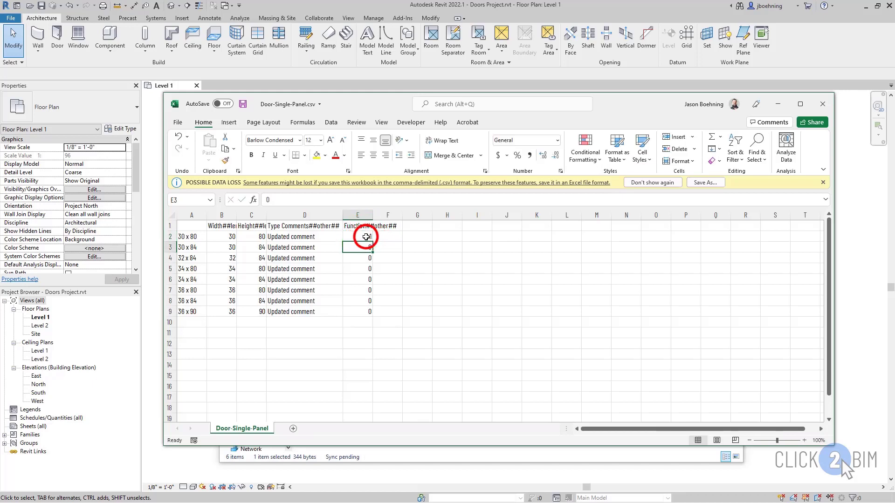
pyautogui.click(367, 237)
pyautogui.moveTo(373, 242); pyautogui.dragTo(365, 314)
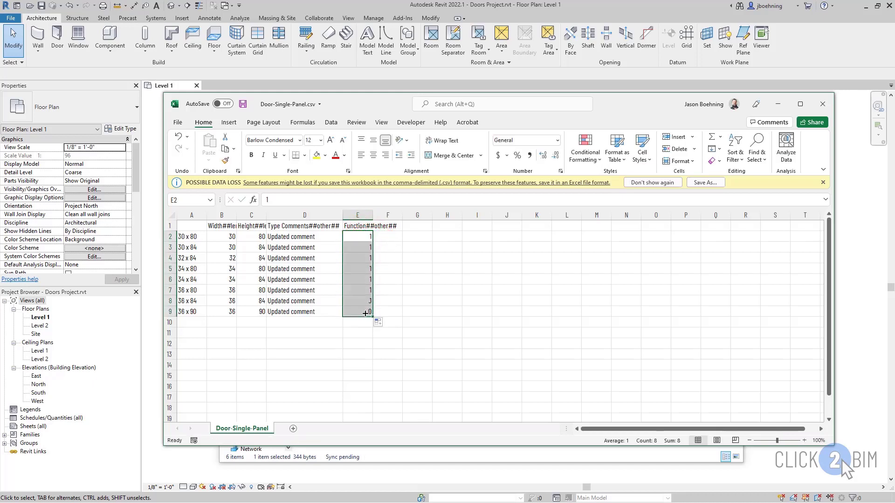
# Step: Save the updated Door-Single-Panel.csv catalog with cell A1 selected, and close the workbook
pyautogui.click(192, 226)
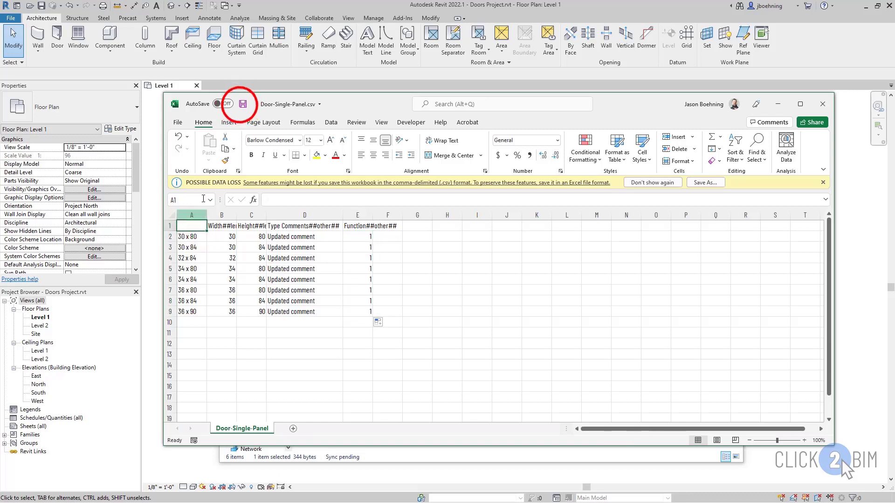
pyautogui.click(242, 104)
pyautogui.click(823, 104)
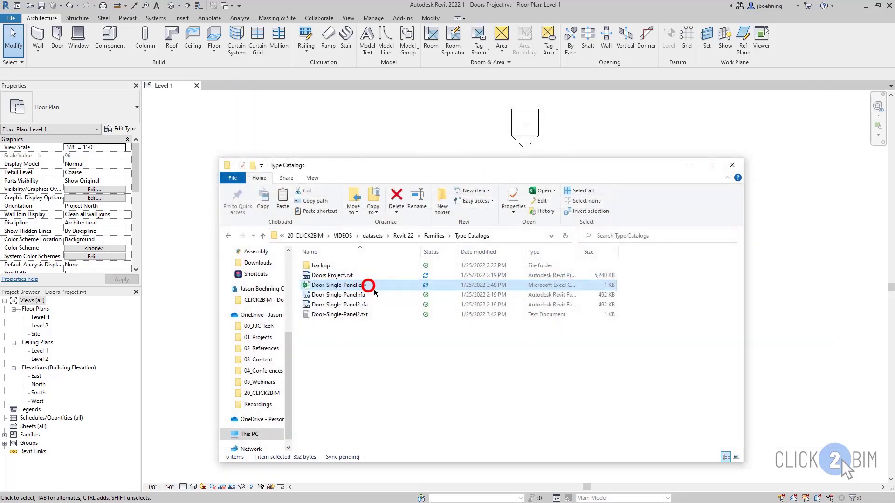
# Step: Change the edited Door-Single-Panel.csv back to Door-Single-Panel.txt, accepting the extension change, and minimize File Explorer
pyautogui.click(368, 285)
pyautogui.click(371, 285)
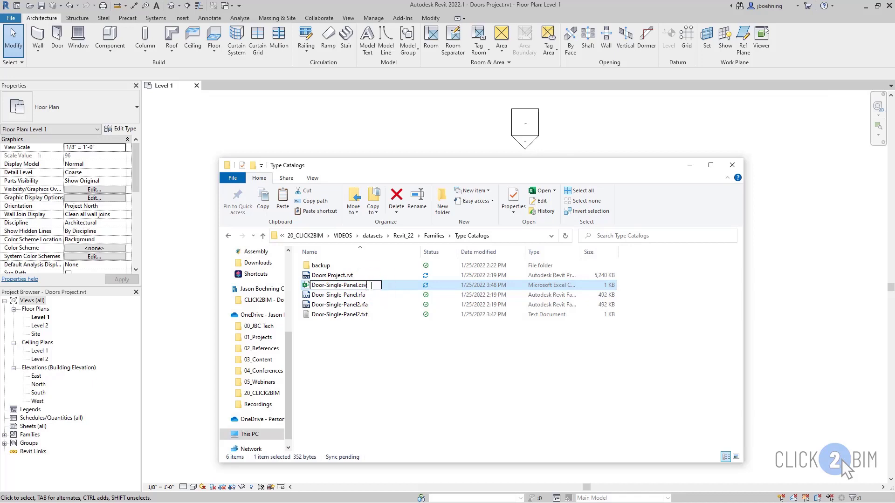
pyautogui.press('Return')
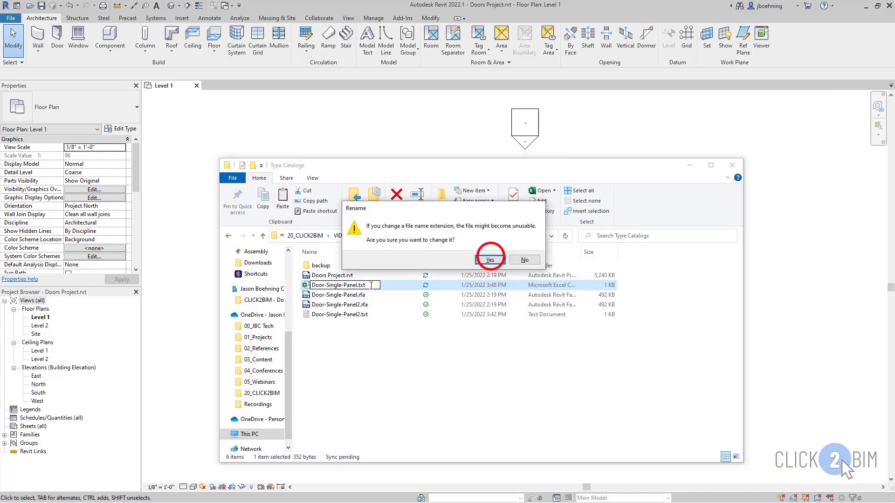
pyautogui.click(492, 258)
pyautogui.click(467, 369)
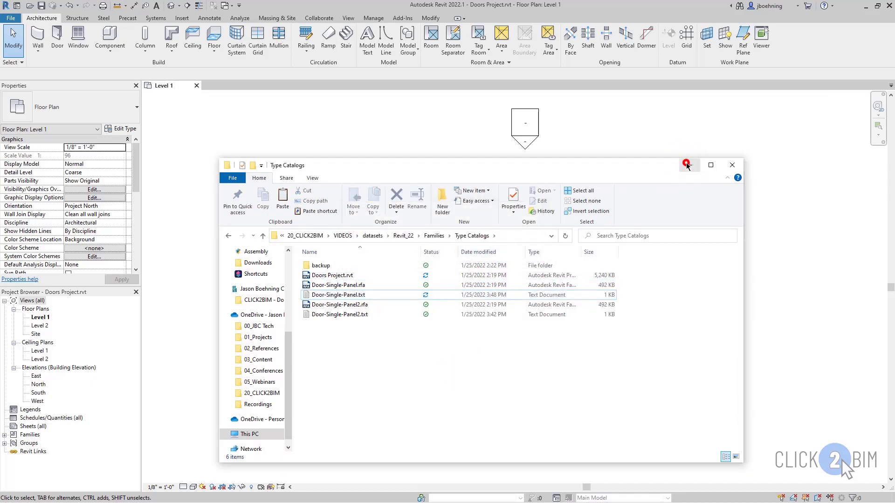
pyautogui.click(690, 164)
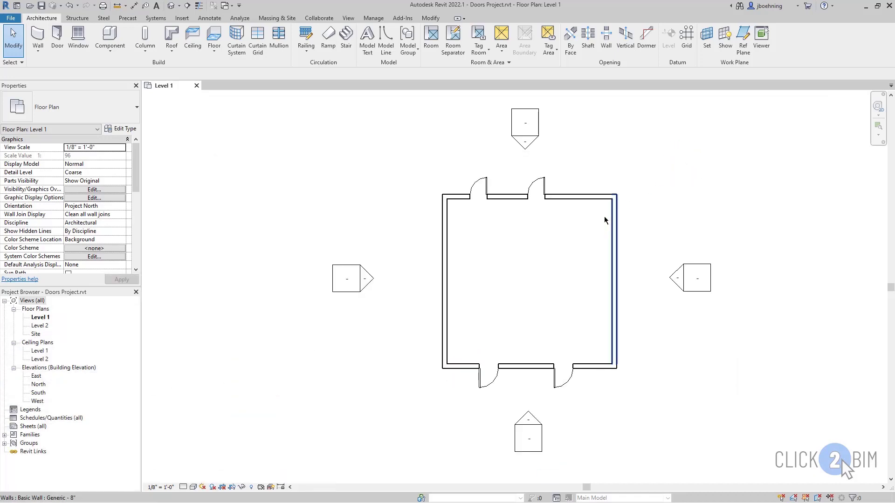
# Step: Reload the Door-Single-Panel.rfa family into the project with all updated catalog types from 30 x 80 through 36 x 90
pyautogui.click(485, 187)
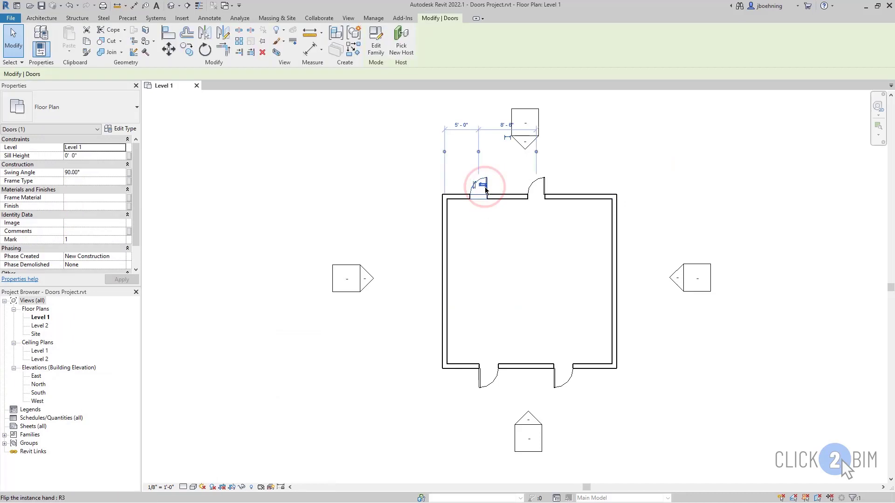
pyautogui.click(495, 236)
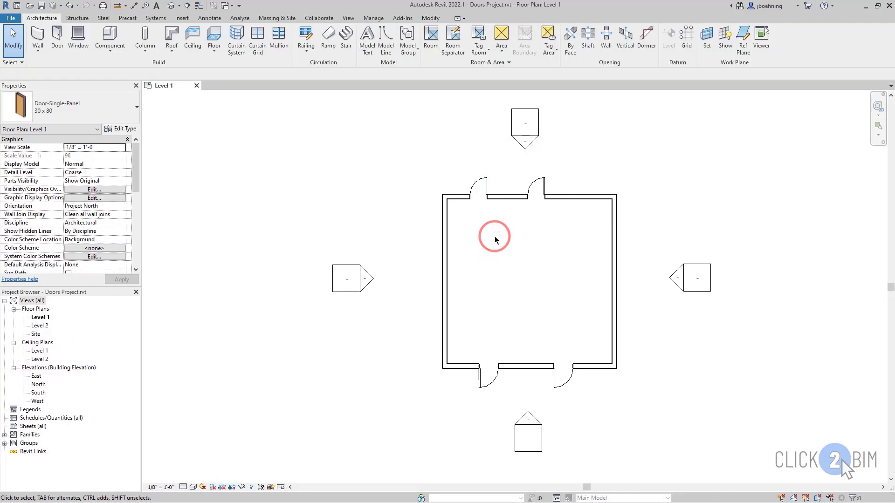
pyautogui.click(184, 18)
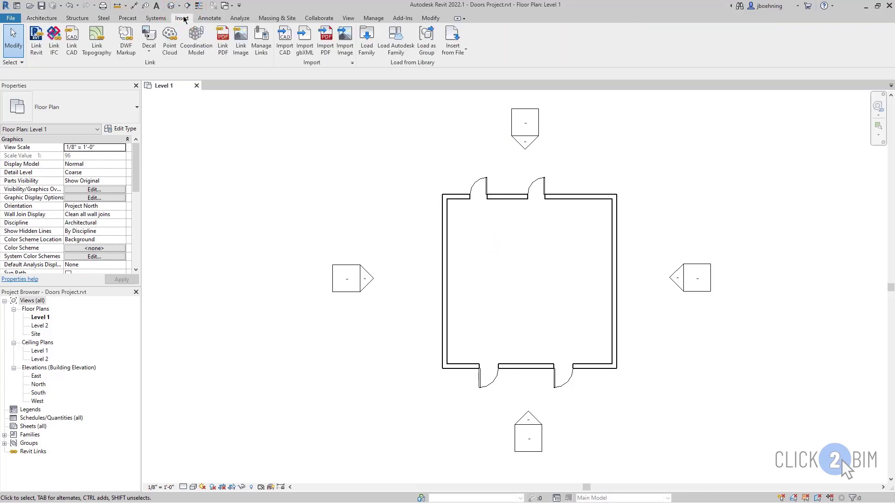
pyautogui.click(370, 53)
pyautogui.click(402, 226)
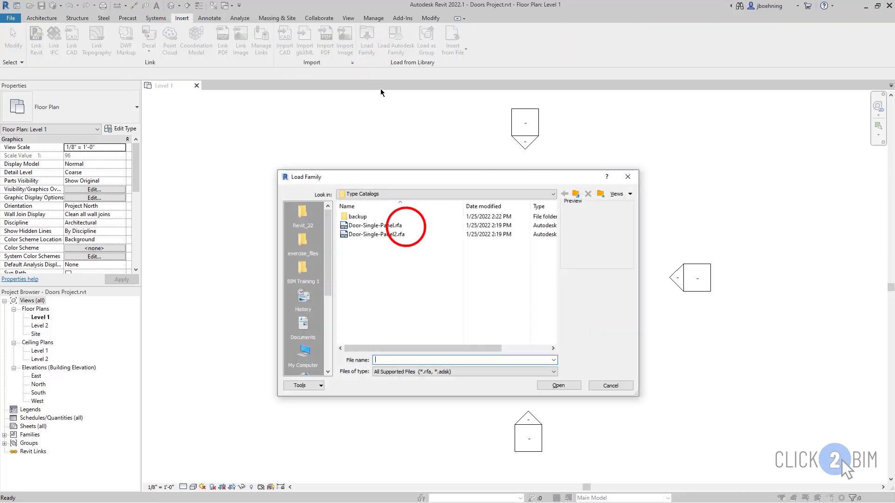
pyautogui.click(566, 386)
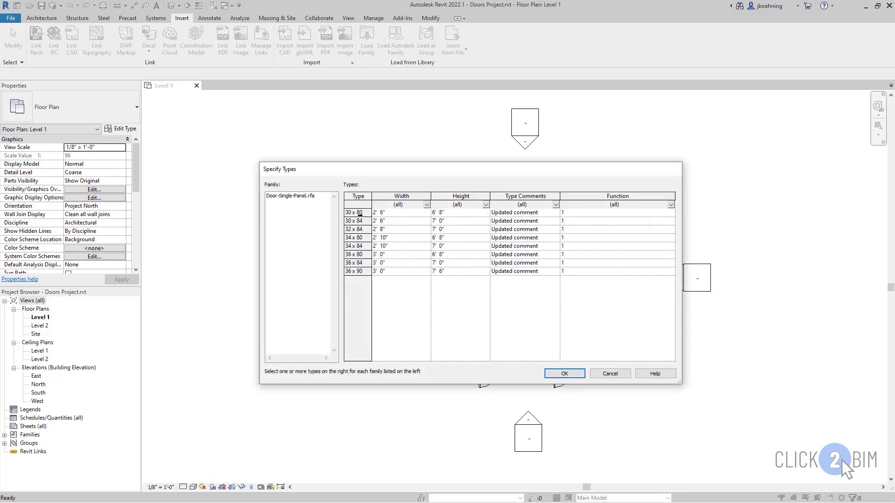
pyautogui.moveTo(360, 213); pyautogui.dragTo(357, 270)
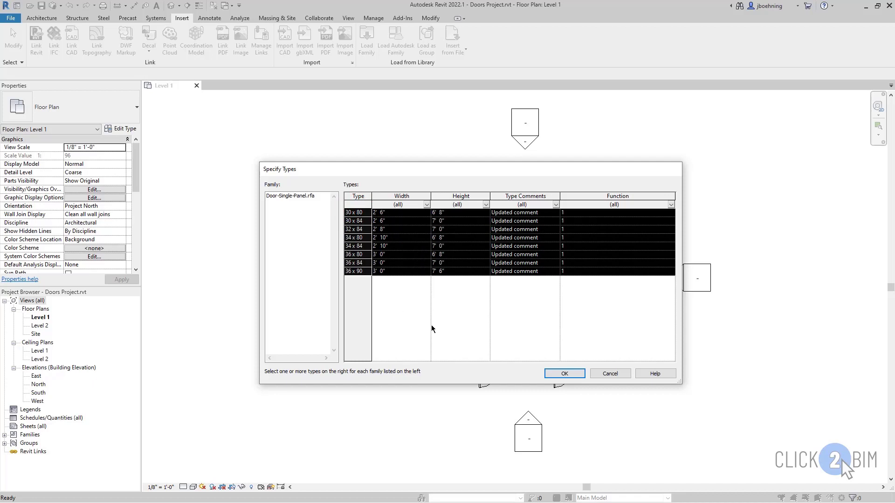
pyautogui.click(562, 374)
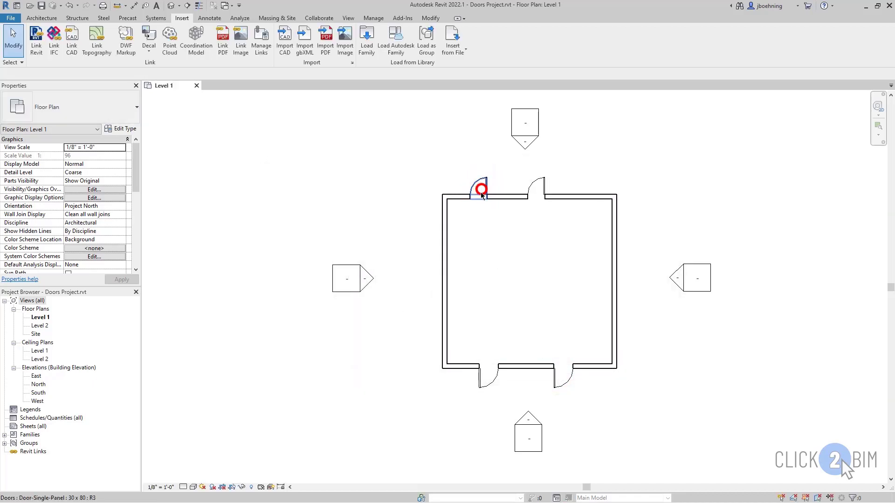
# Step: Check the Function and Type Comments type properties of the first upper-wall door against the reloaded catalog, and deselect the door
pyautogui.click(480, 186)
pyautogui.click(125, 130)
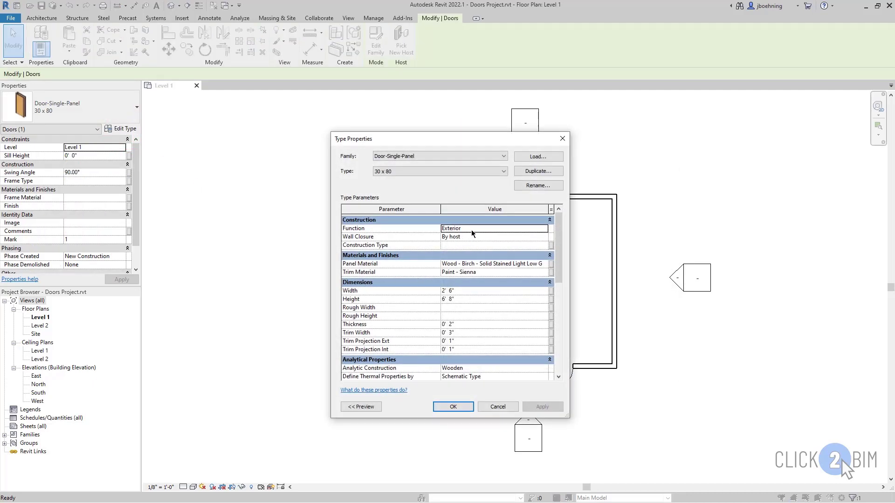
pyautogui.moveTo(558, 235); pyautogui.dragTo(560, 306)
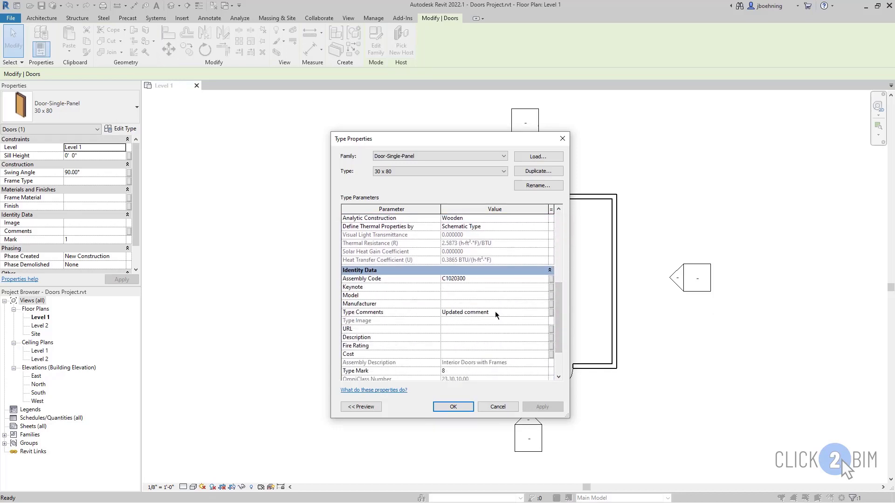
pyautogui.click(453, 407)
pyautogui.click(513, 285)
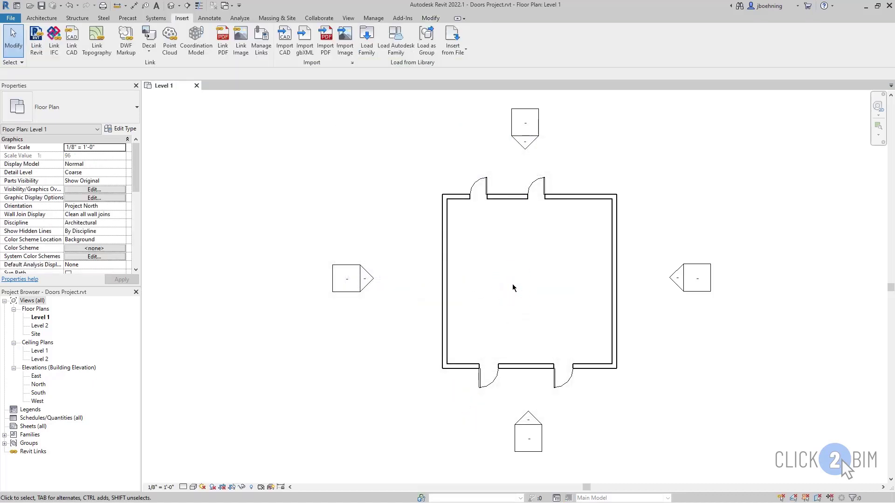